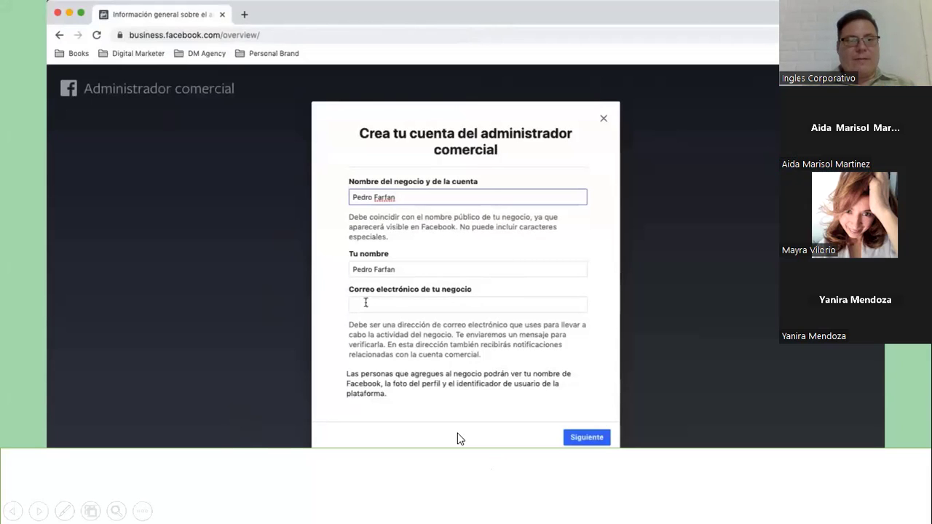
Switch to the Ads Manager tab listing the two Cuentas publicitarias ad accounts.
key("alt+Tab")
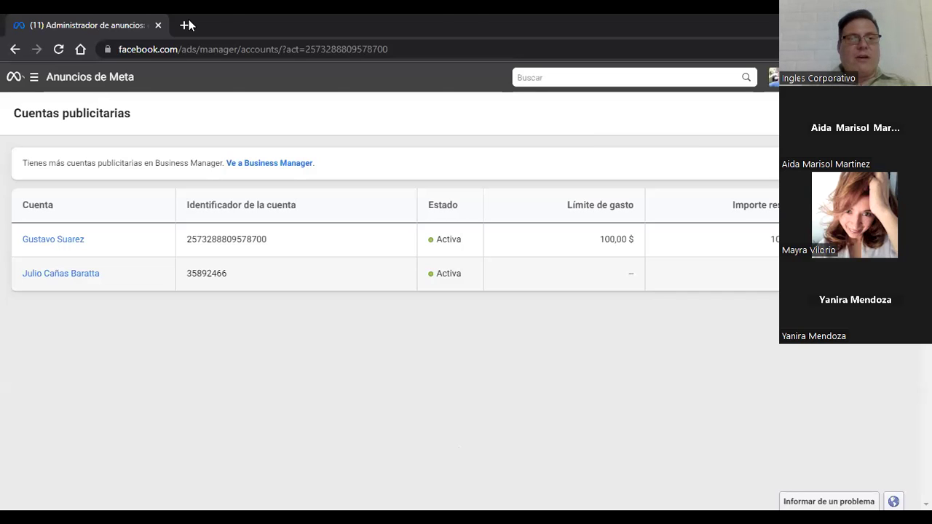
In a new private tab, search Google for 'business manager' and go to Meta's Ads Manager.
key("ctrl+shift+n")
left_click(75, 73)
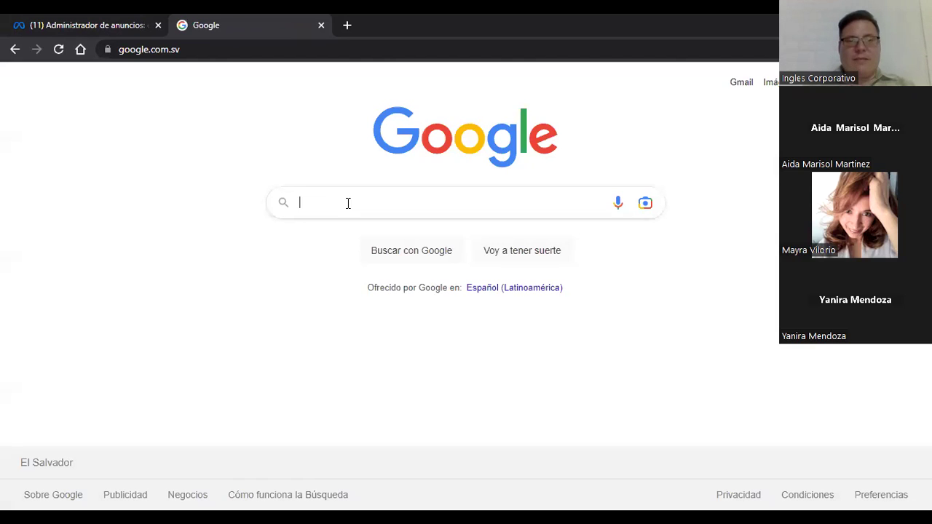
type("busines")
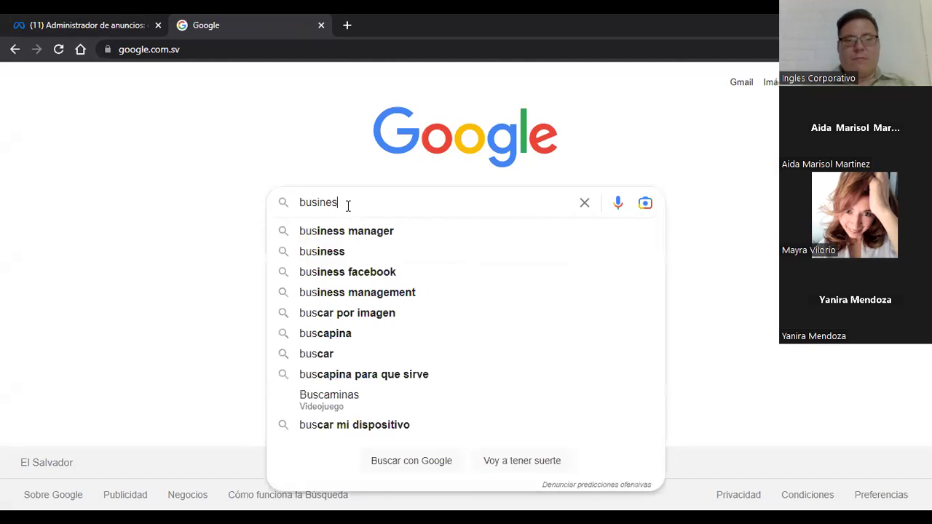
type("s manager")
key("Return")
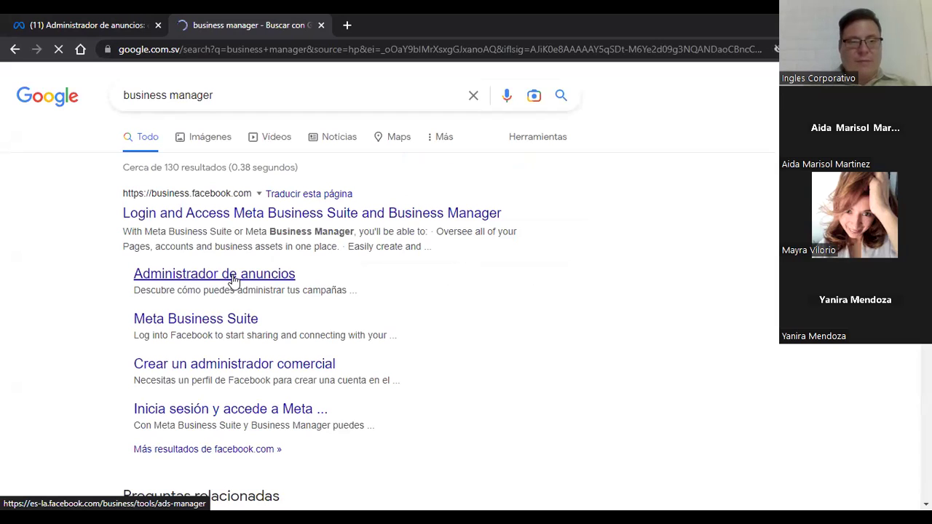
left_click(234, 280)
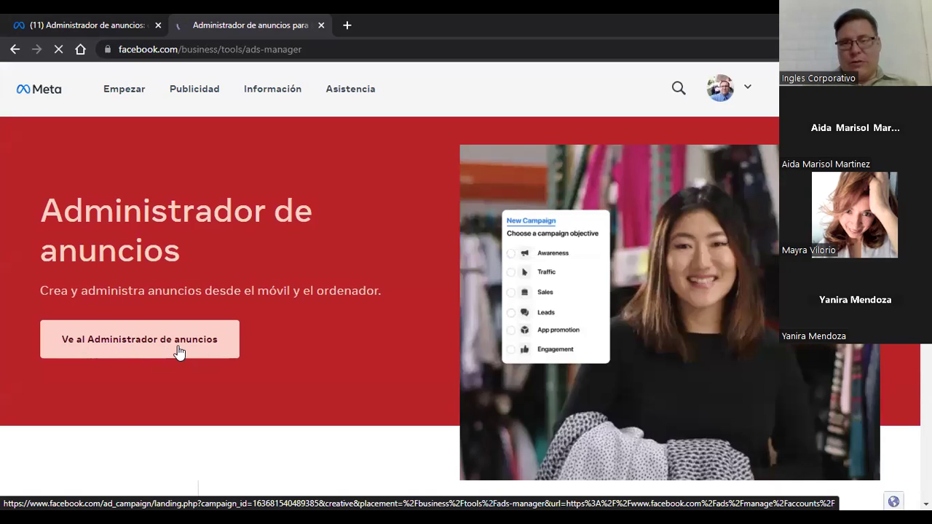
scroll(177, 346, "down", 1)
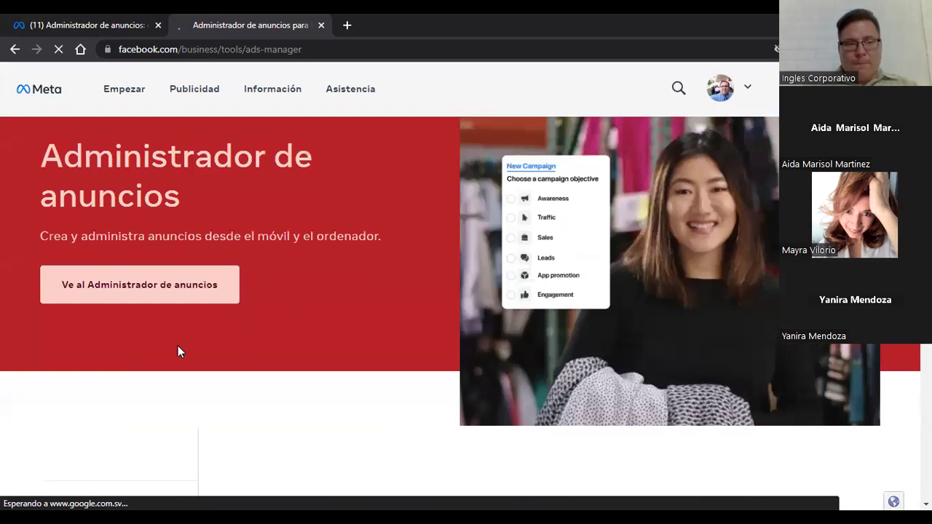
left_click(179, 279)
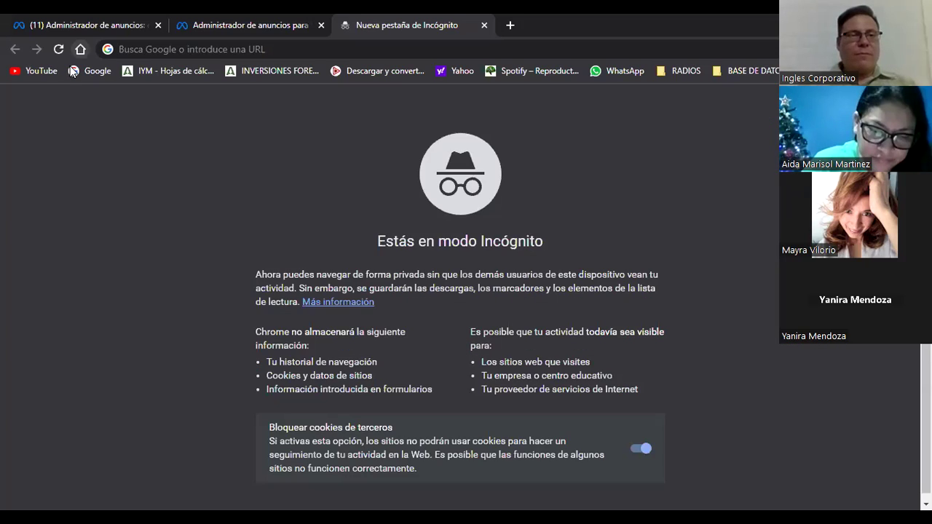
Search Google for 'codigo postal de el salvador' and open the mipaissv.com postal code list.
left_click(73, 71)
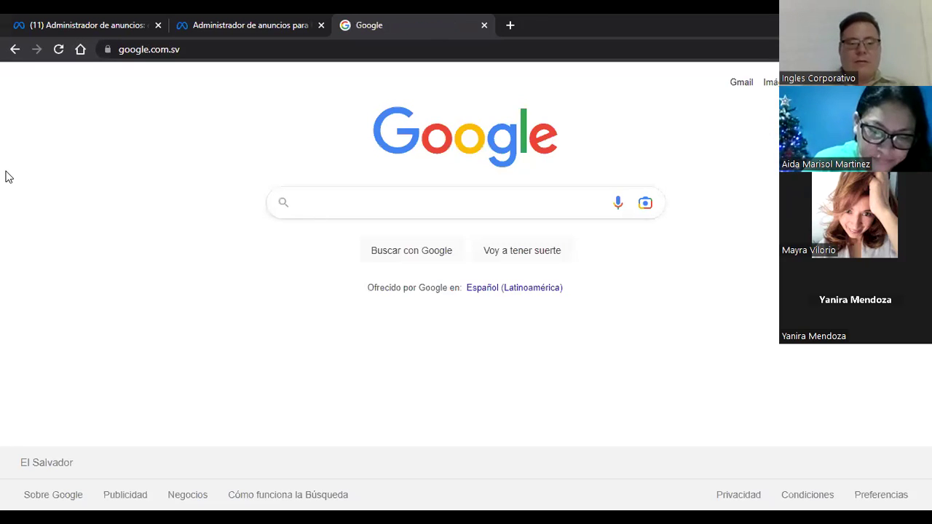
type("c")
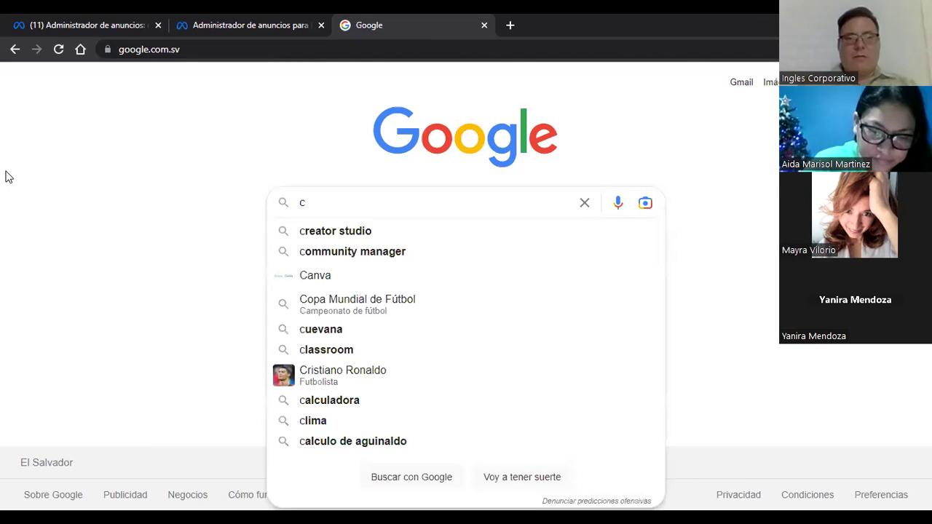
type("odigo postal")
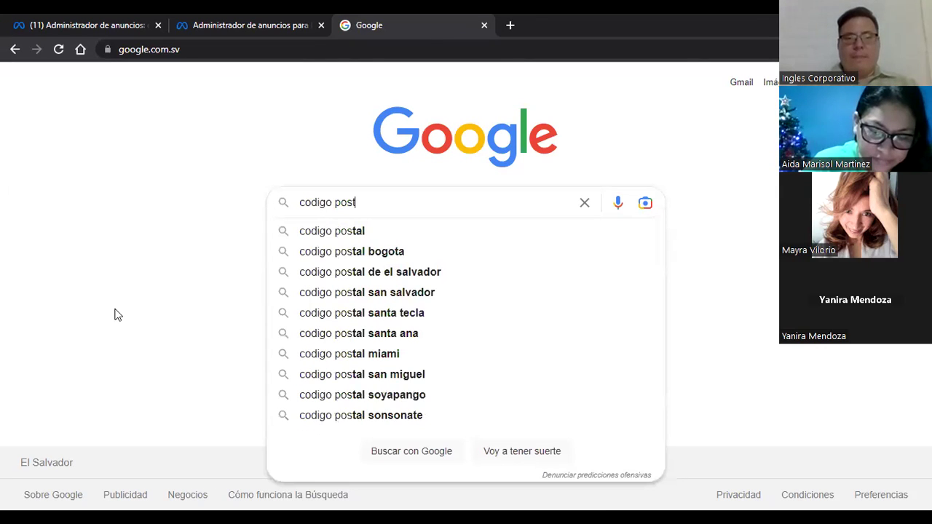
left_click(397, 277)
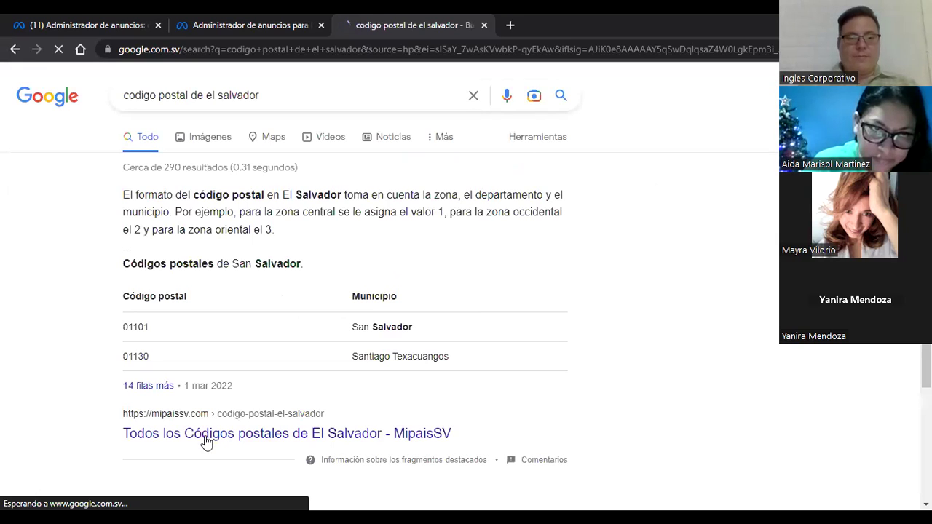
left_click(156, 388)
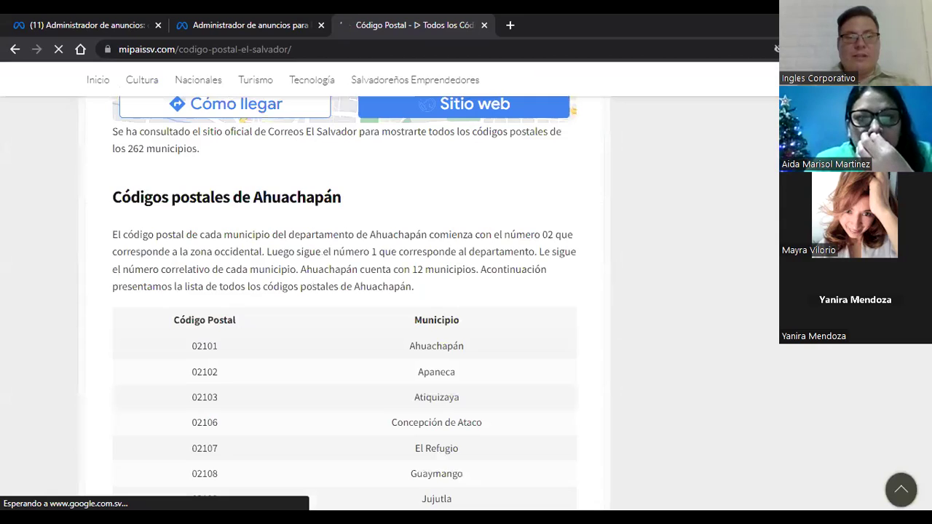
Scroll through the El Salvador postal code tables down to San Salvador and back up.
scroll(344, 305, "down", 2)
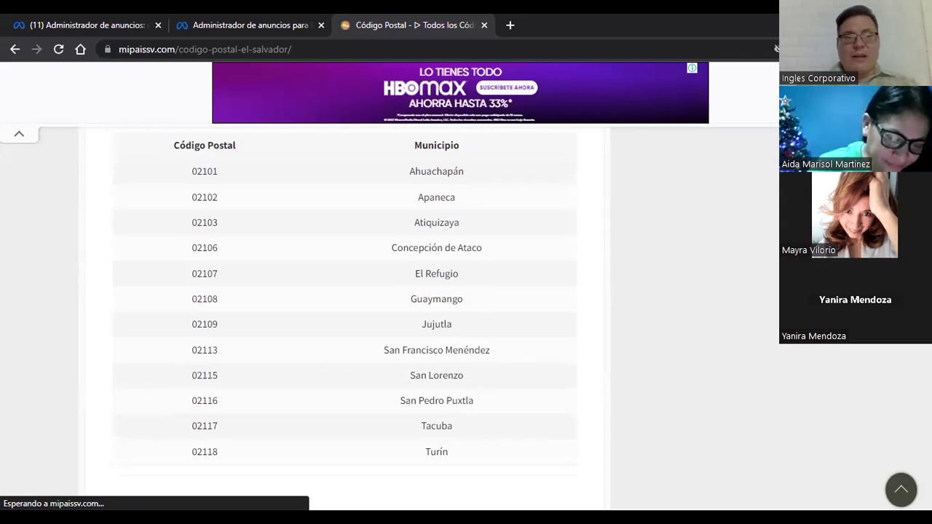
scroll(342, 291, "down", 5)
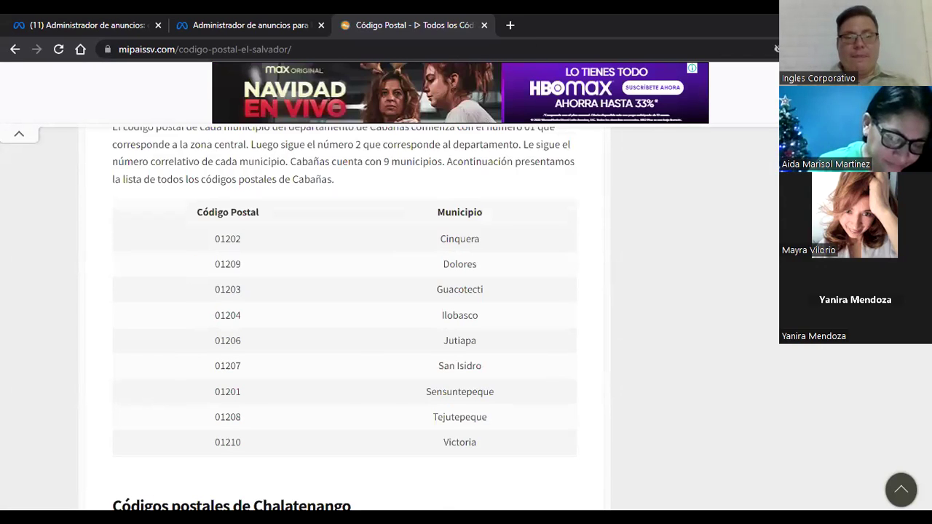
scroll(342, 291, "down", 2)
scroll(342, 291, "down", 2)
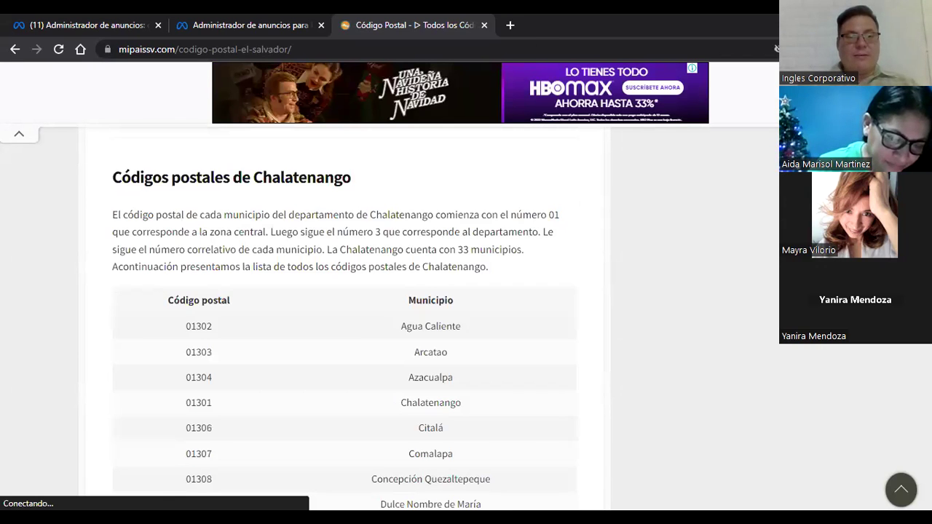
scroll(342, 291, "down", 6)
scroll(342, 291, "down", 6)
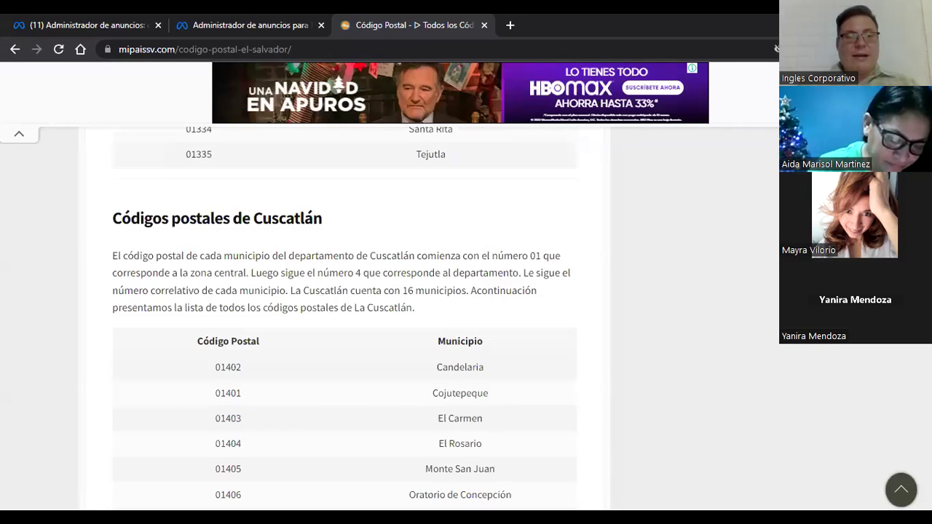
scroll(345, 364, "down", 7)
scroll(345, 364, "down", 5)
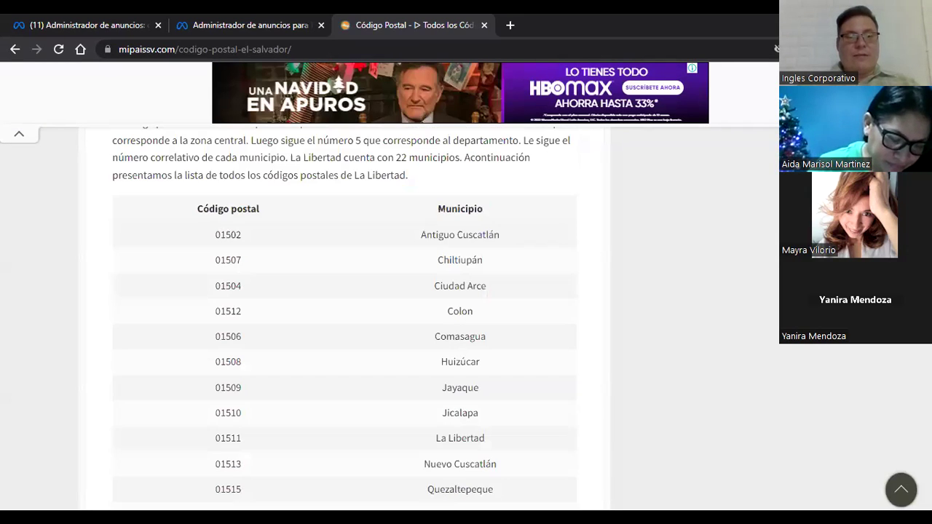
scroll(345, 364, "down", 8)
scroll(345, 318, "down", 4)
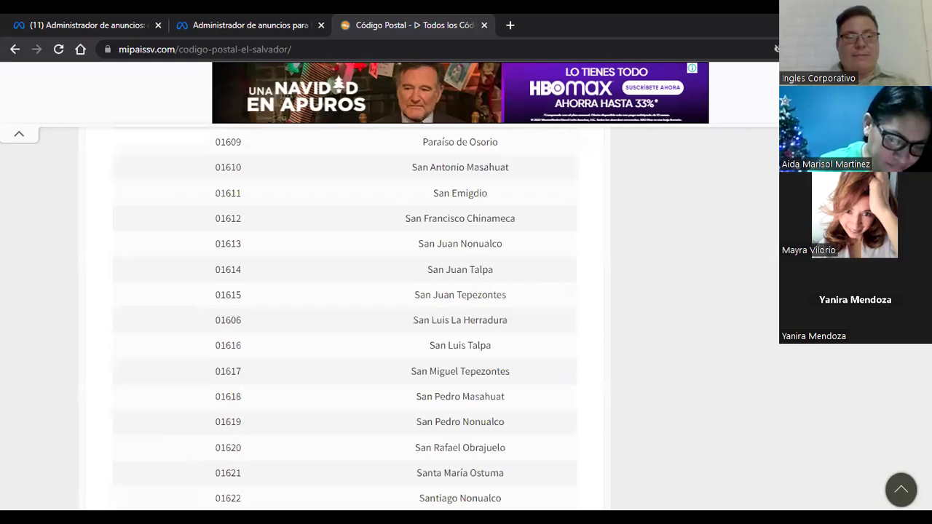
scroll(344, 318, "down", 4)
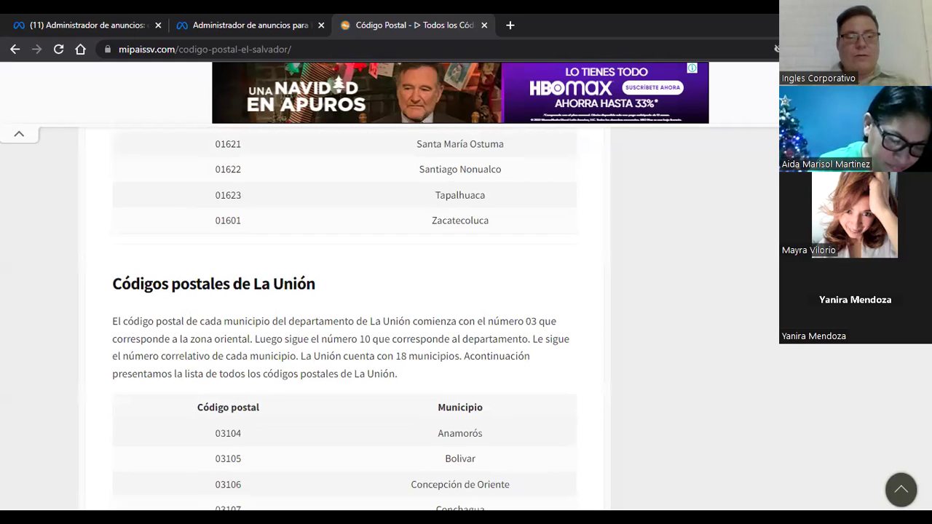
scroll(344, 318, "down", 8)
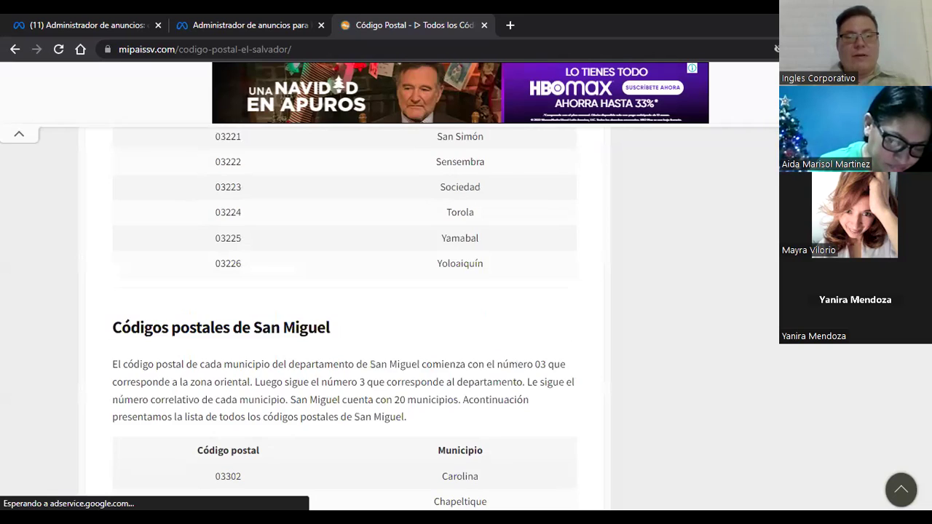
scroll(344, 318, "down", 12)
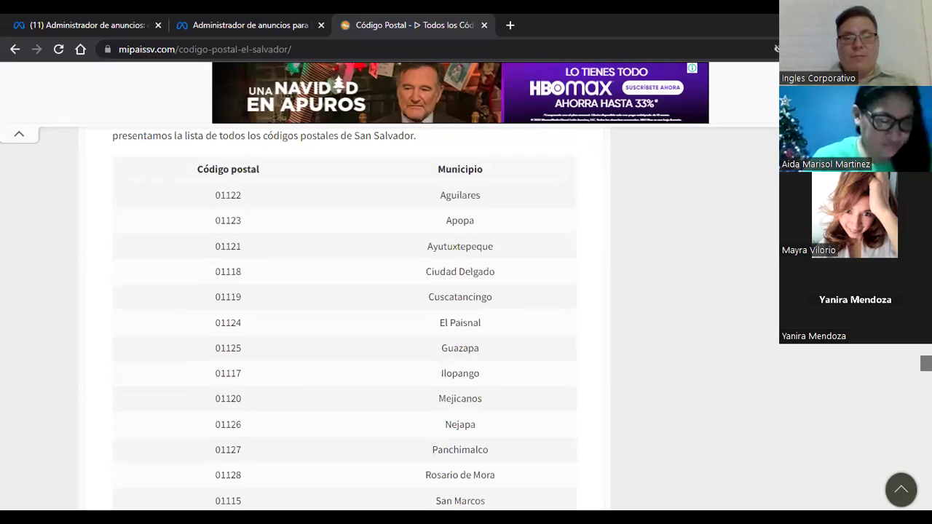
scroll(344, 318, "down", 1)
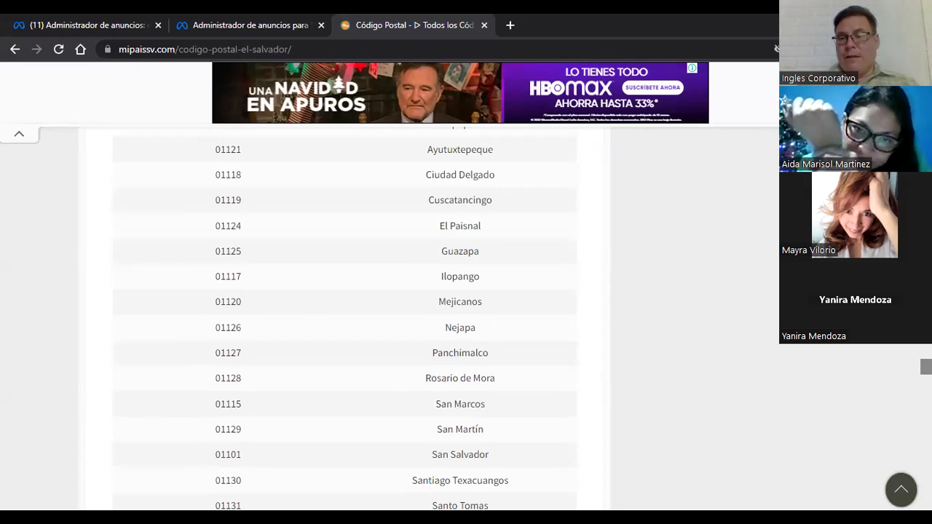
scroll(343, 364, "up", 15)
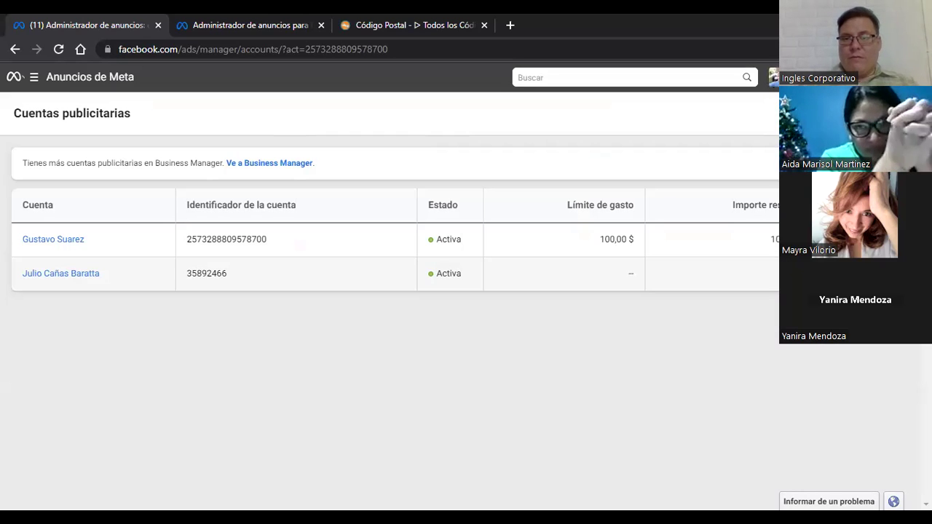
Switch the account to the Escuela Cristiana Maranatha business and bring up Todas las herramientas.
left_click(773, 78)
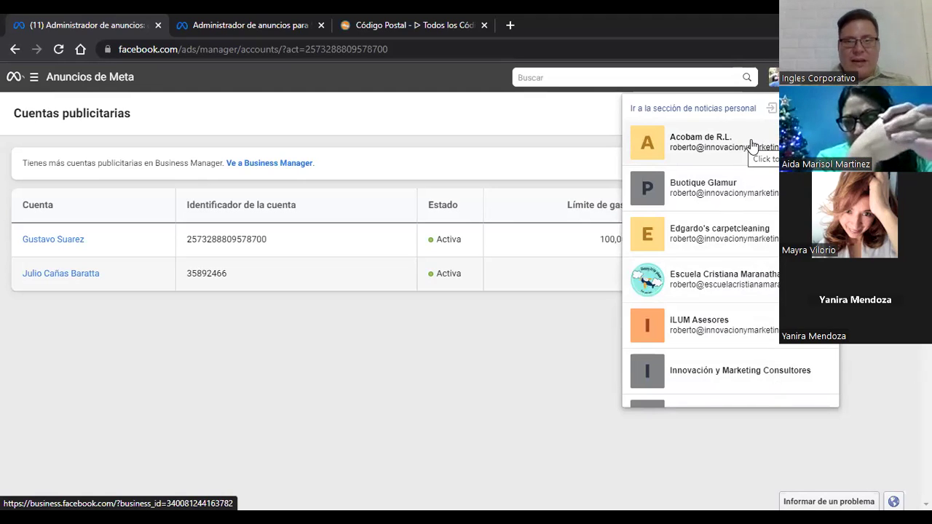
left_click(742, 275)
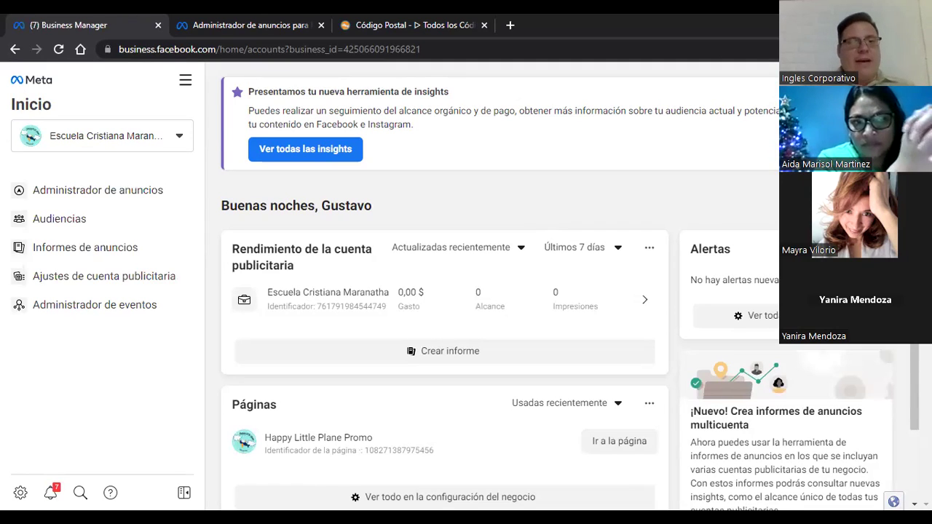
left_click(185, 82)
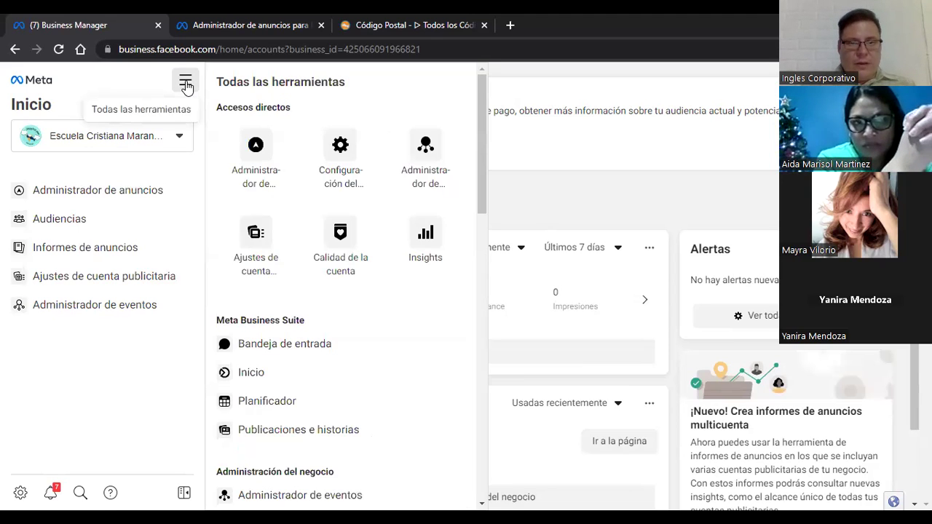
Open Configuración del negocio and view the admin's assets in Personas, closing Añadir activos unchanged.
left_click(355, 149)
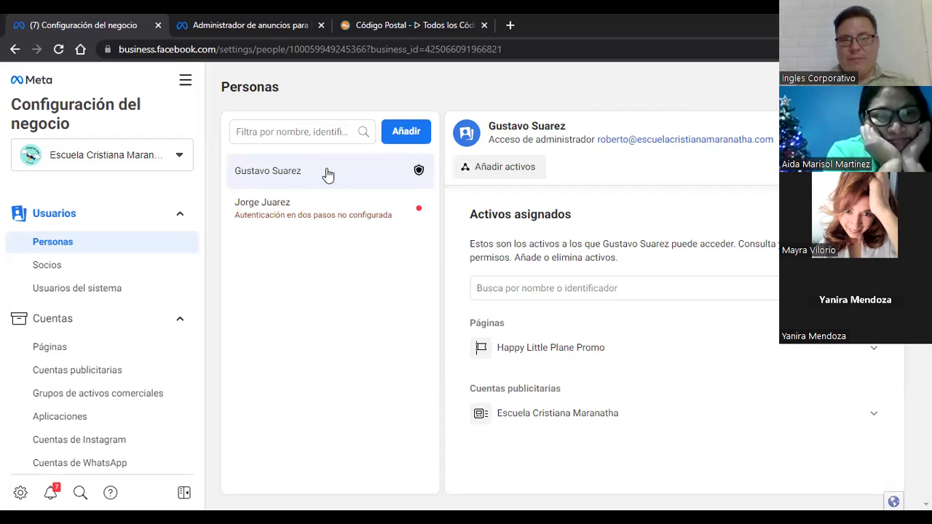
left_click(510, 168)
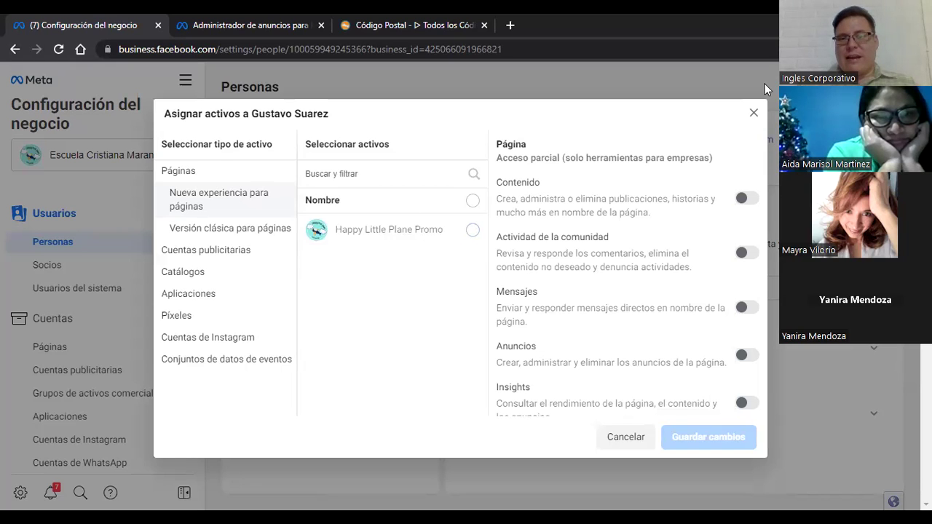
left_click(755, 115)
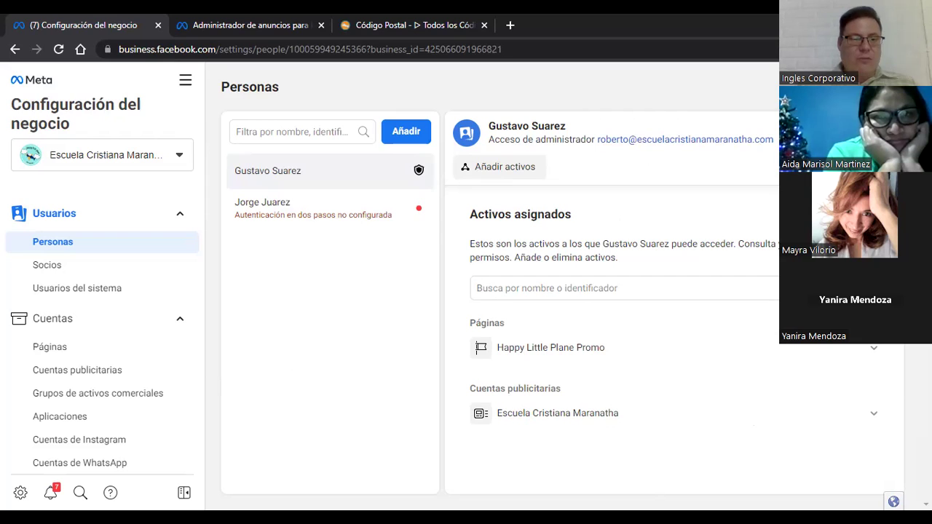
Open Cuentas publicitarias, review the add-existing-ad-account form, and copy the ad account ID.
left_click(62, 372)
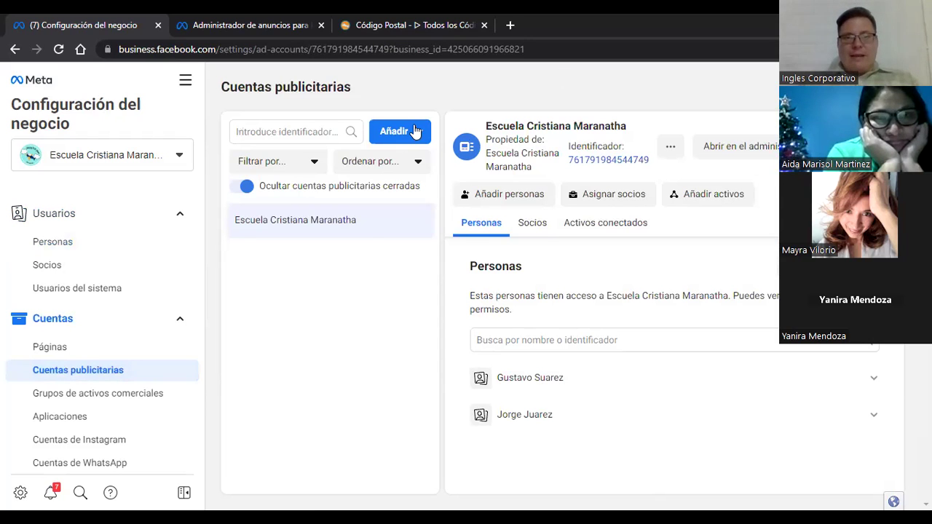
left_click(413, 131)
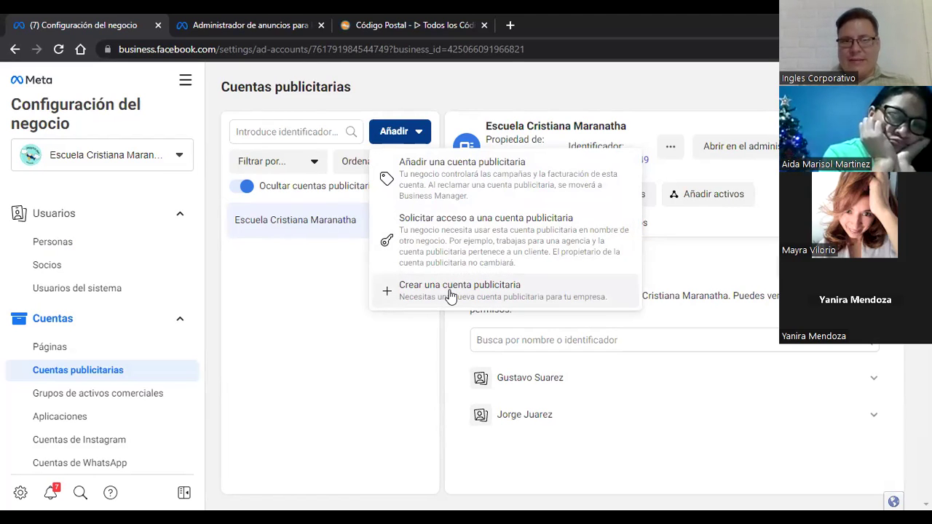
left_click(446, 179)
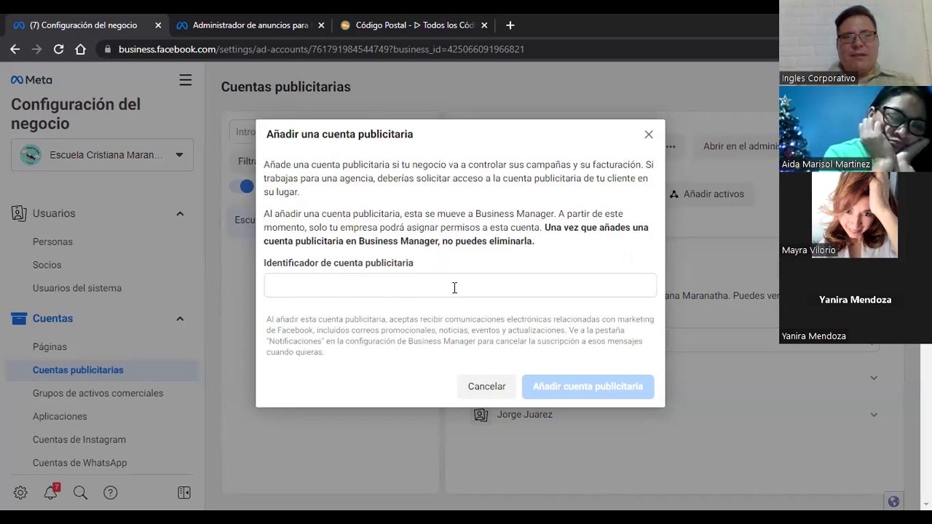
left_click(649, 137)
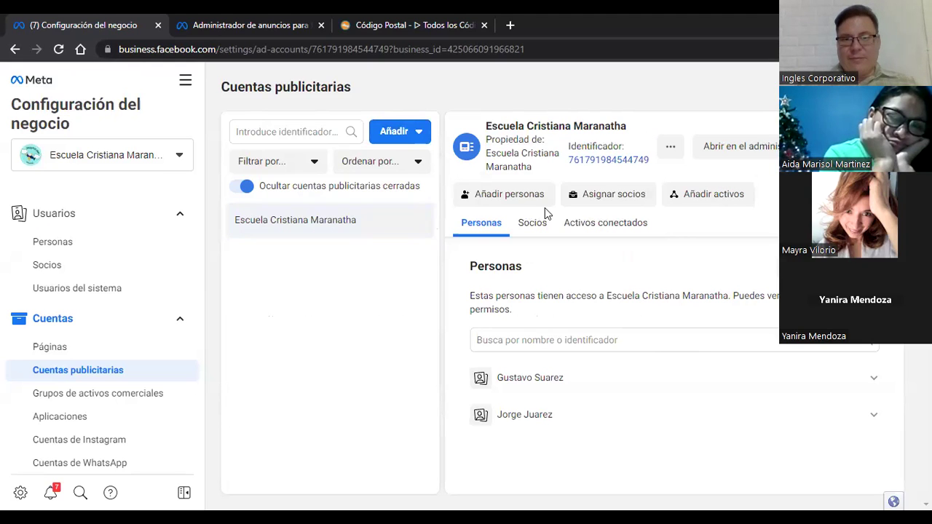
left_click(649, 161)
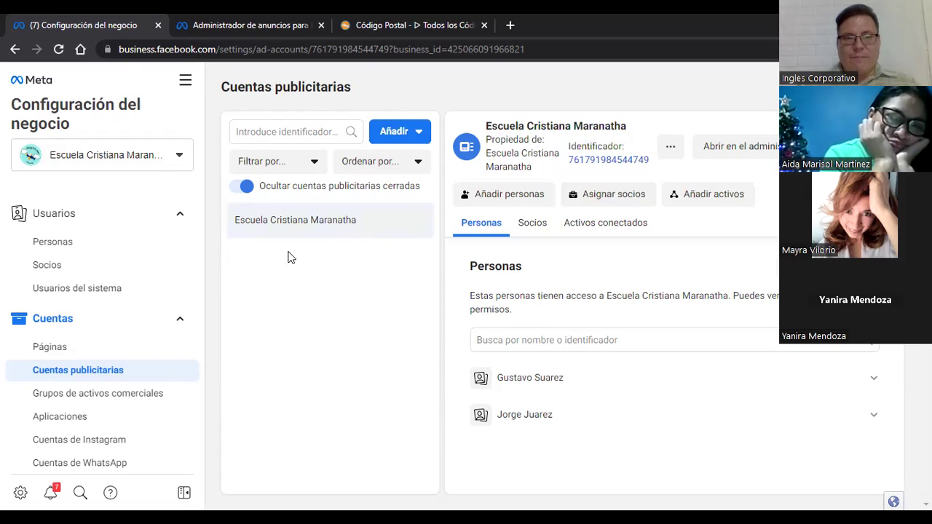
Look over the add-ad-account options once more, then show the business's Páginas list.
left_click(420, 129)
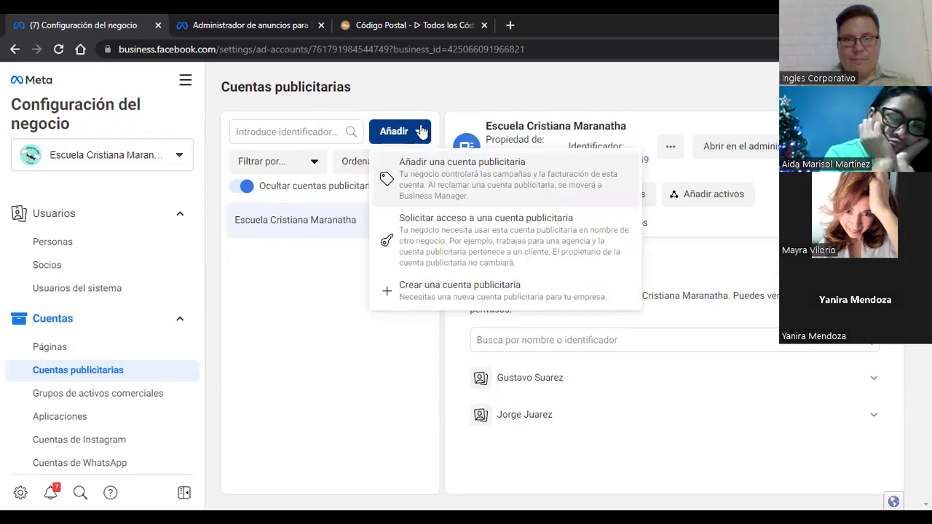
left_click(444, 83)
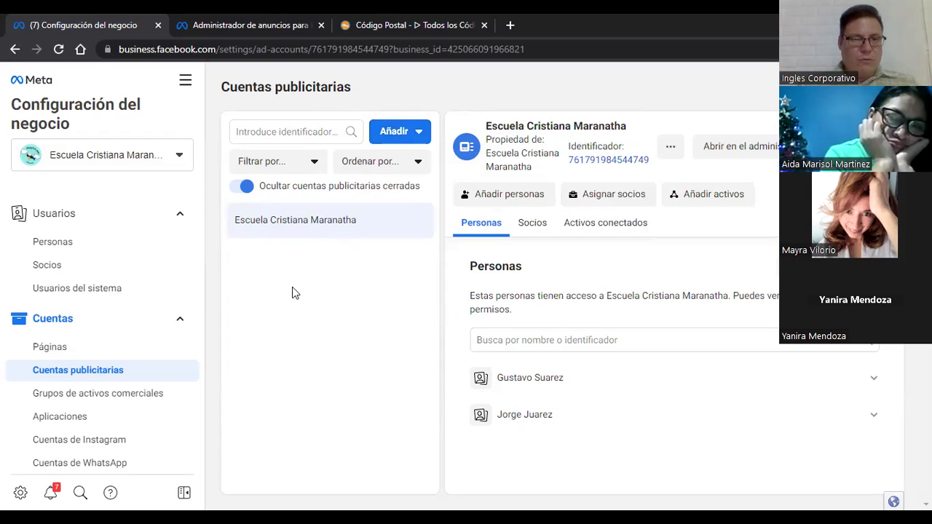
left_click(418, 129)
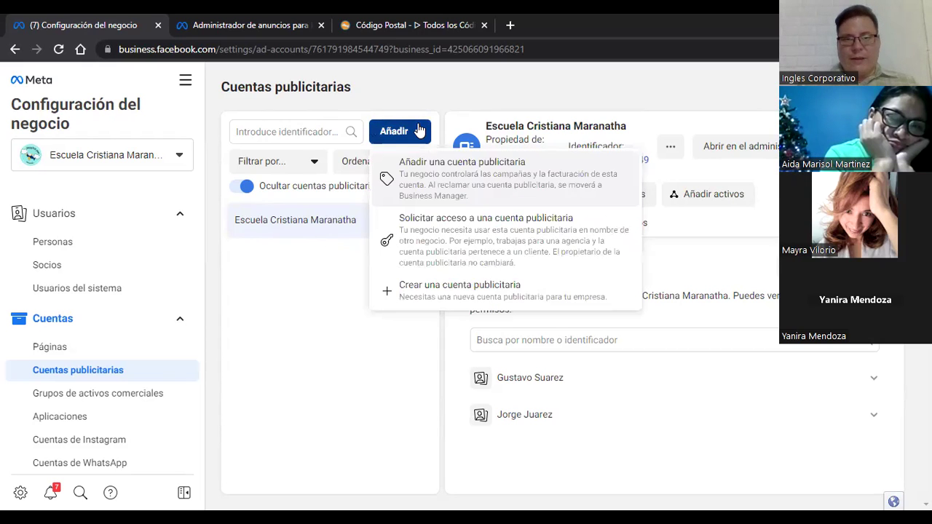
left_click(442, 182)
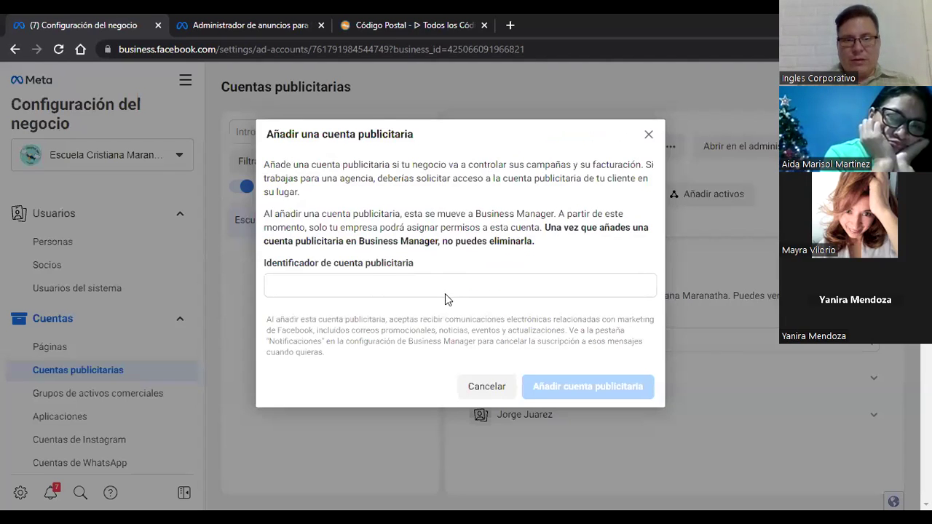
left_click(648, 135)
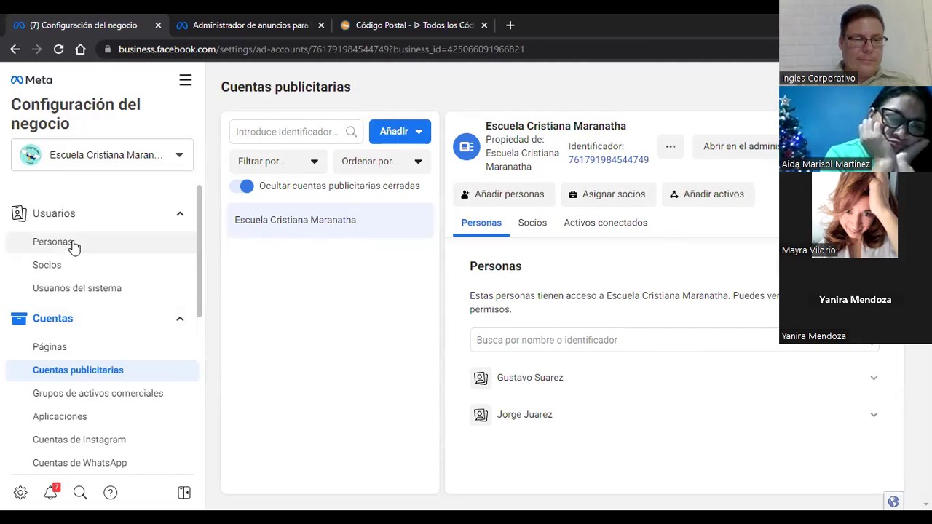
left_click(48, 350)
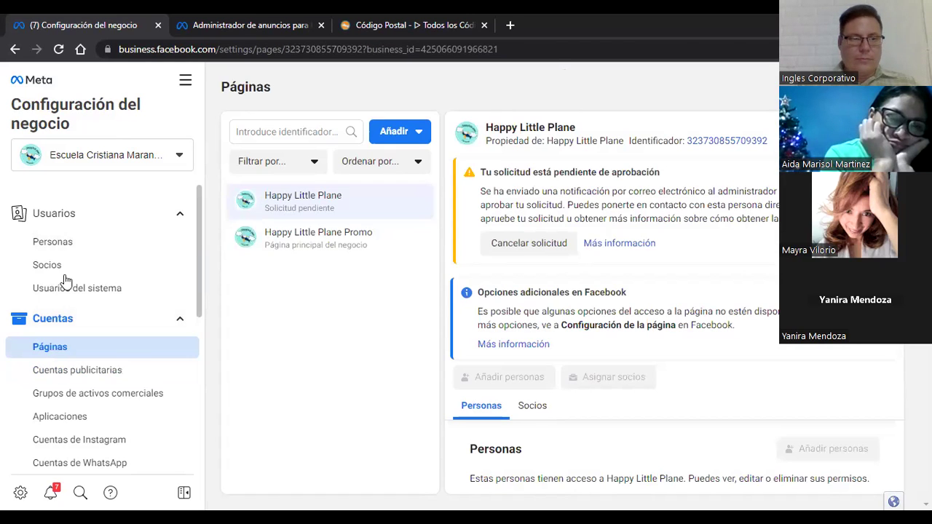
Go to Personas to reach the admin user's asset assignment.
left_click(52, 241)
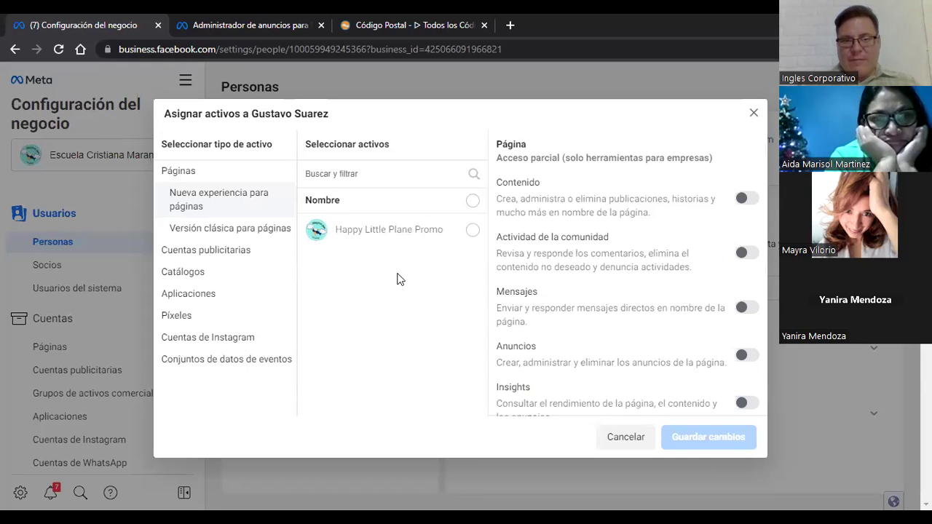
Assign Happy Little Plane Promo with Contenido, Anuncios, Acceso a Facebook and Todo enabled, and save.
left_click(364, 230)
left_click(749, 199)
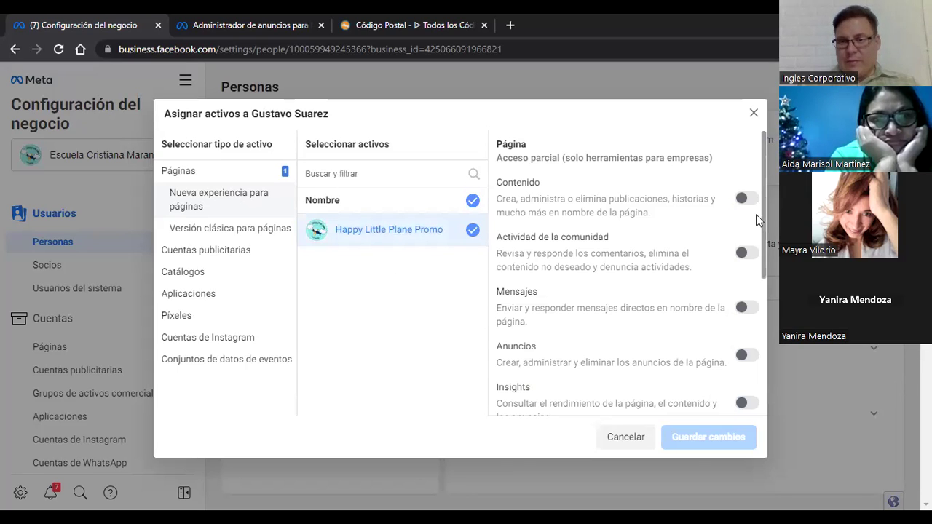
left_click(747, 356)
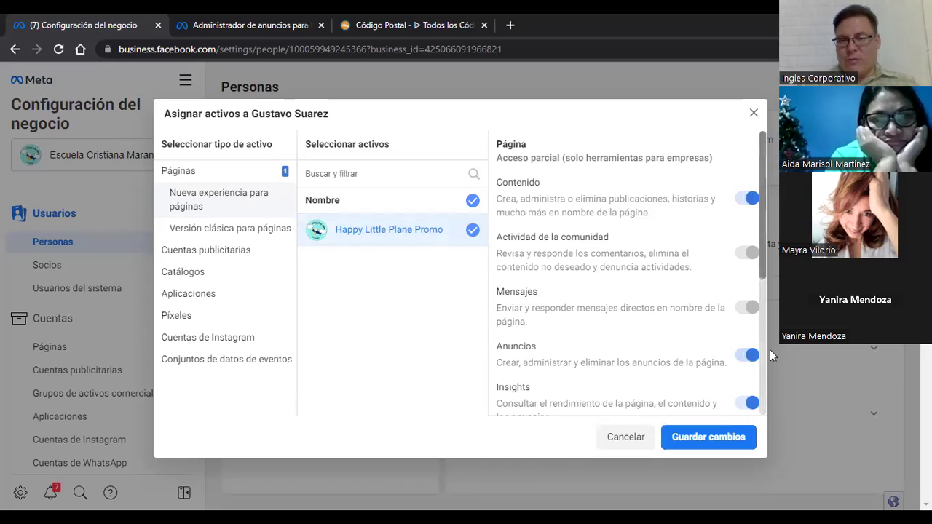
scroll(757, 291, "down", 3)
left_click(750, 271)
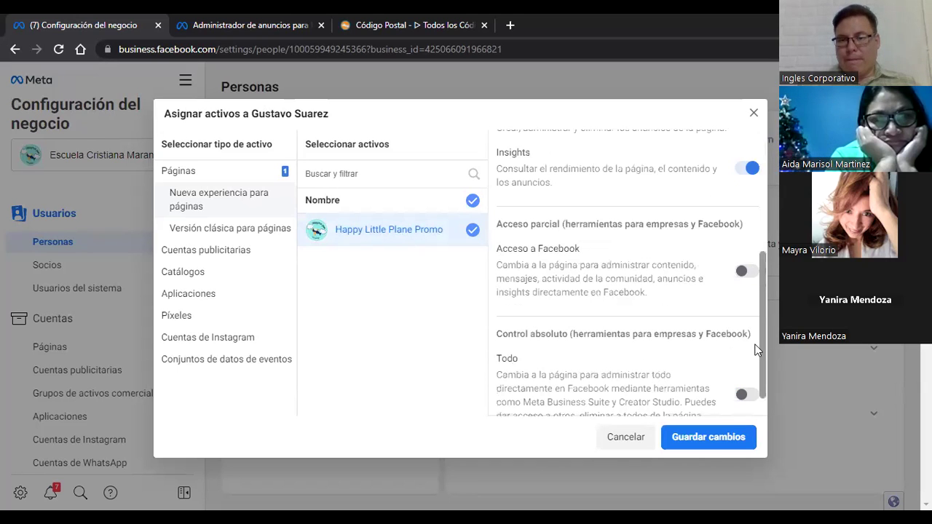
left_click(754, 396)
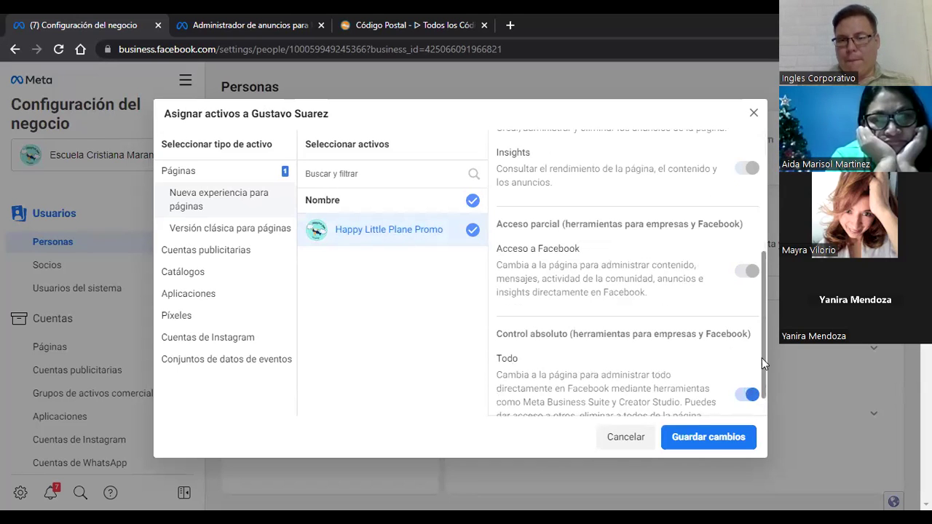
left_click(709, 437)
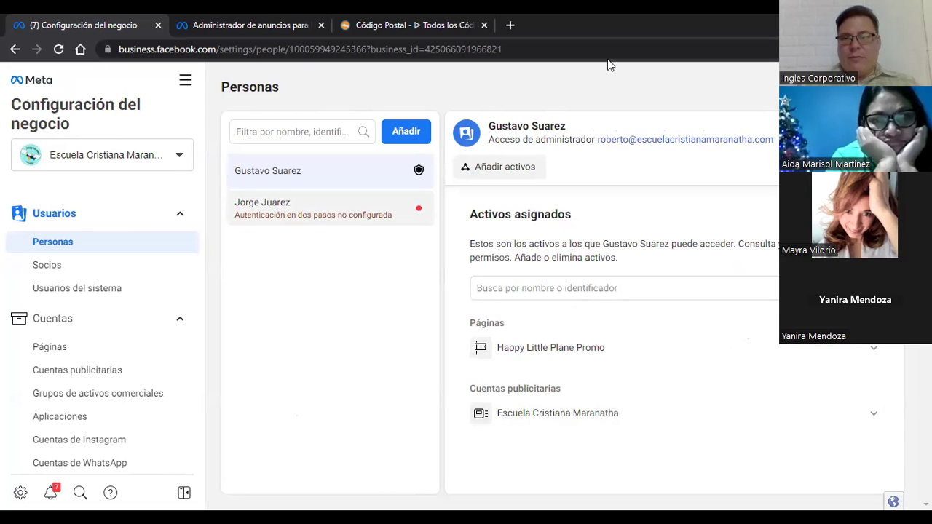
Expand the admin's Escuela Cristiana Maranatha ad account row to see its full-control permission.
left_click(58, 374)
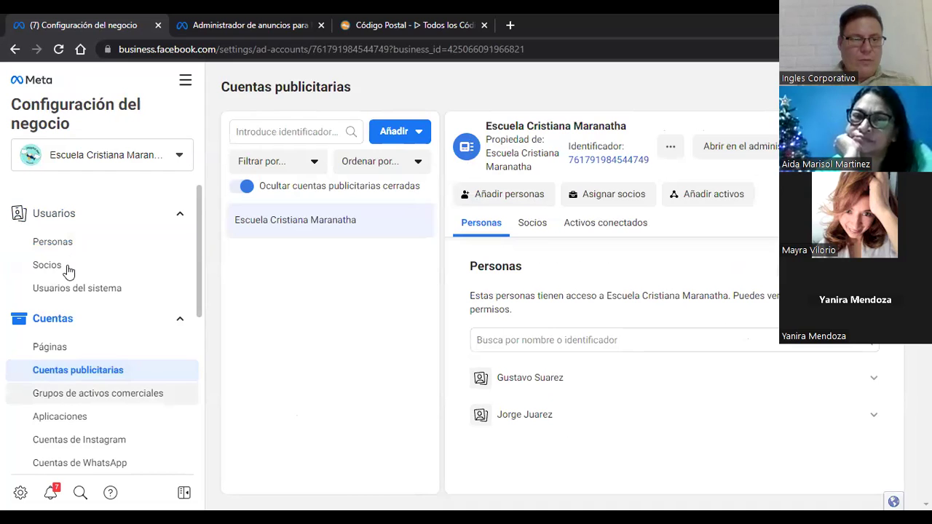
left_click(65, 242)
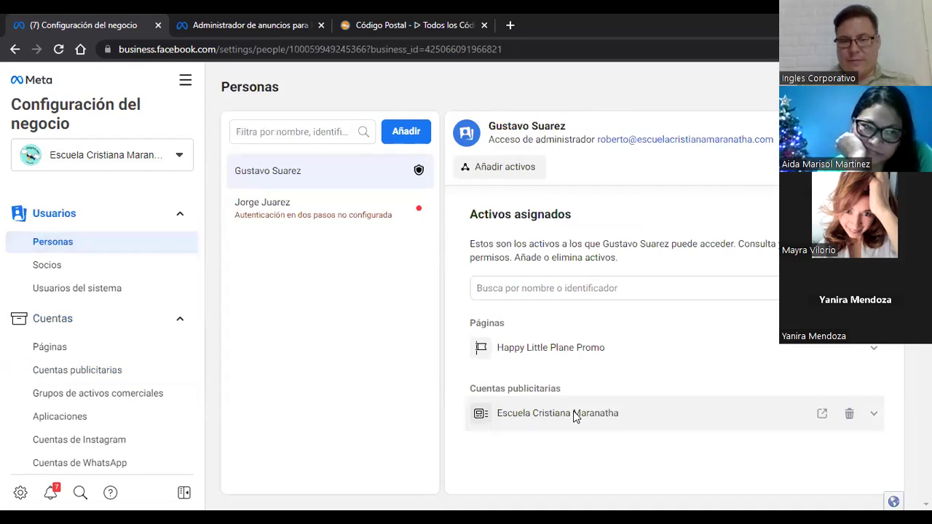
left_click(575, 415)
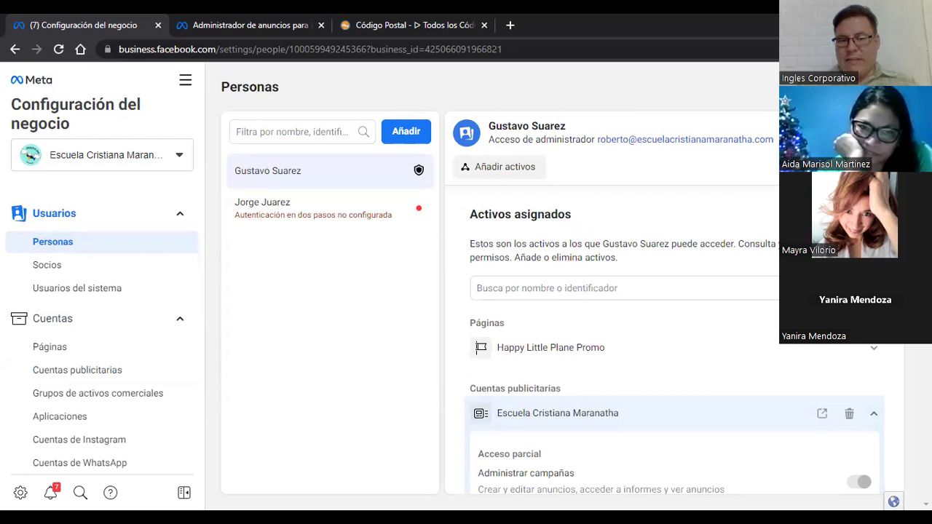
scroll(673, 339, "down", 2)
scroll(673, 338, "down", 1)
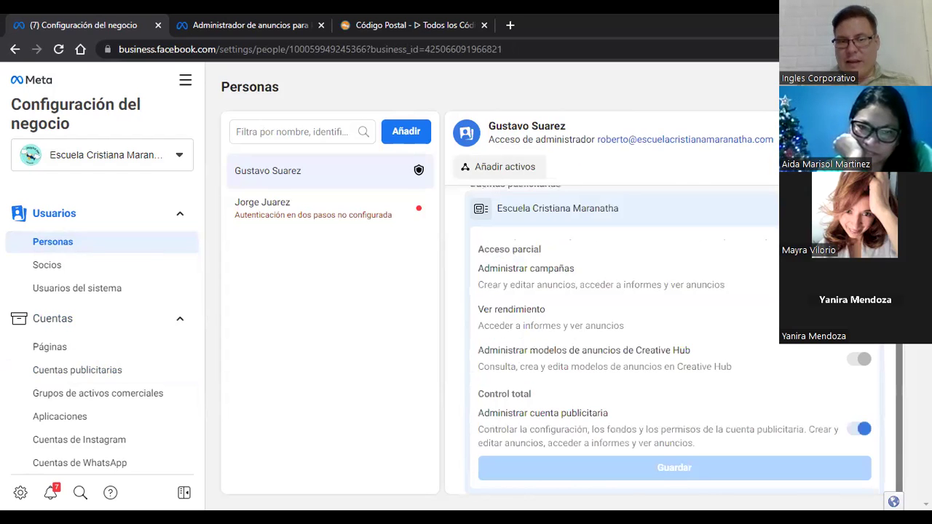
scroll(673, 338, "up", 2)
scroll(418, 240, "up", 1)
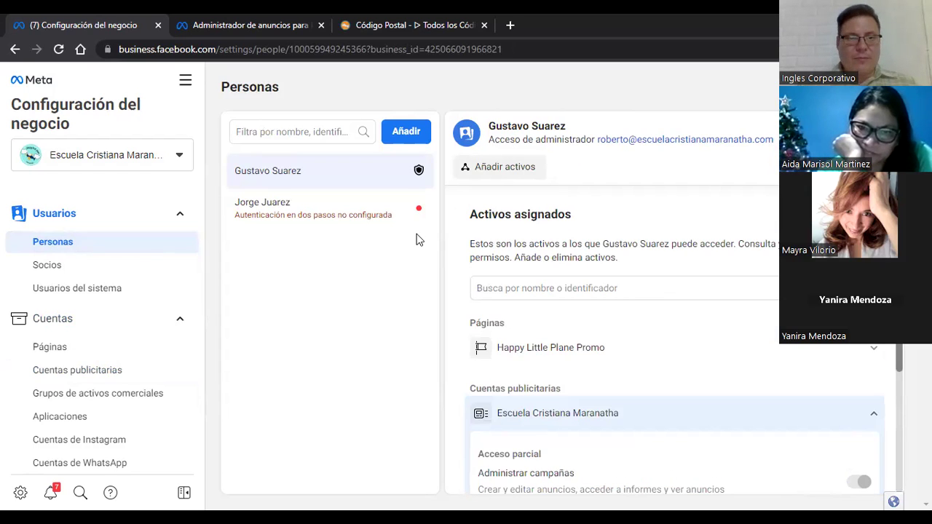
From Cuentas publicitarias, start a new ad account named 'hola', then close the 'Para quién' step.
left_click(77, 370)
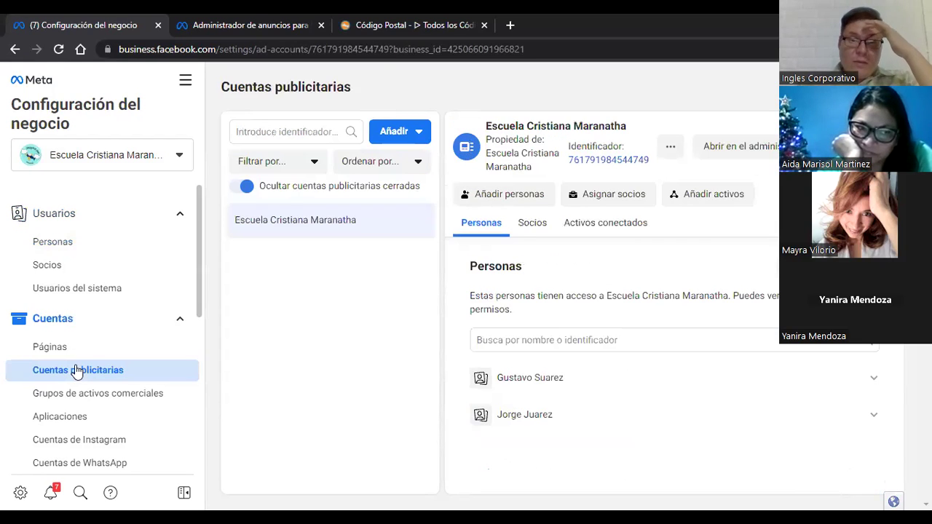
left_click(420, 143)
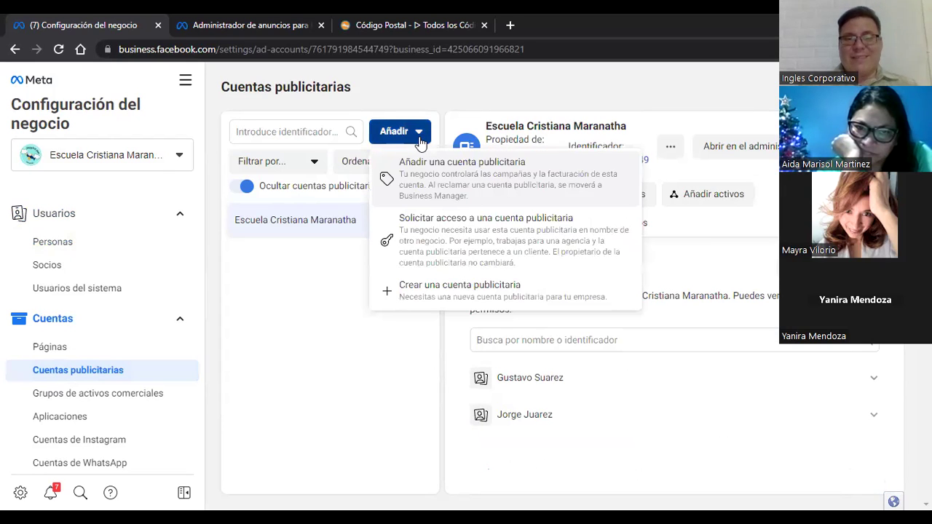
left_click(449, 288)
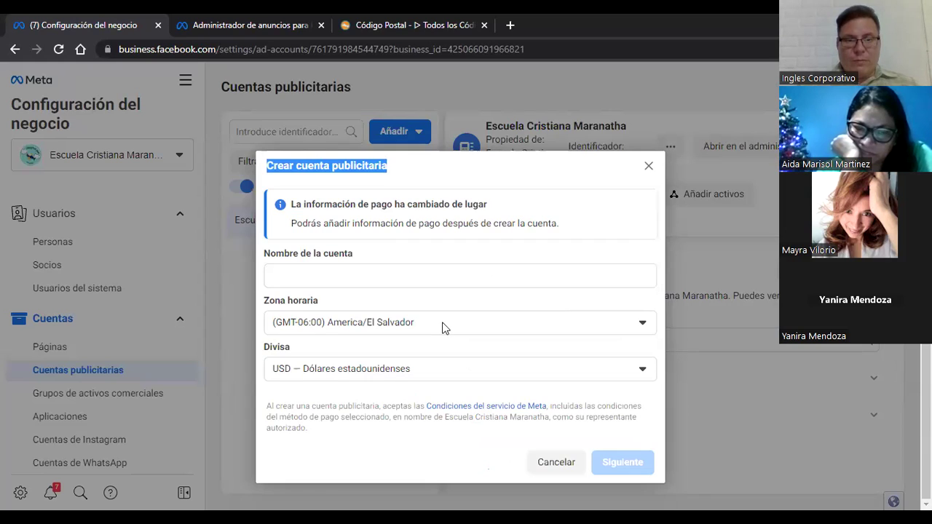
left_click(386, 274)
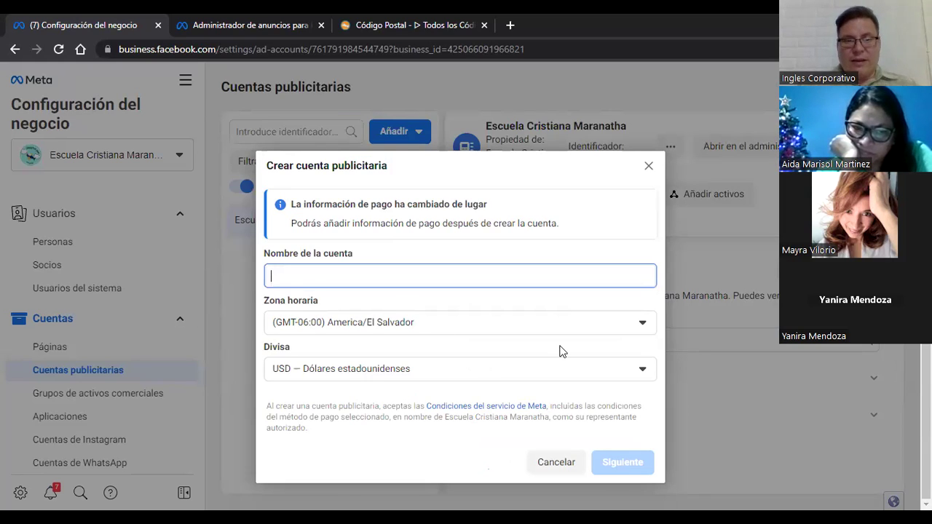
type("ho")
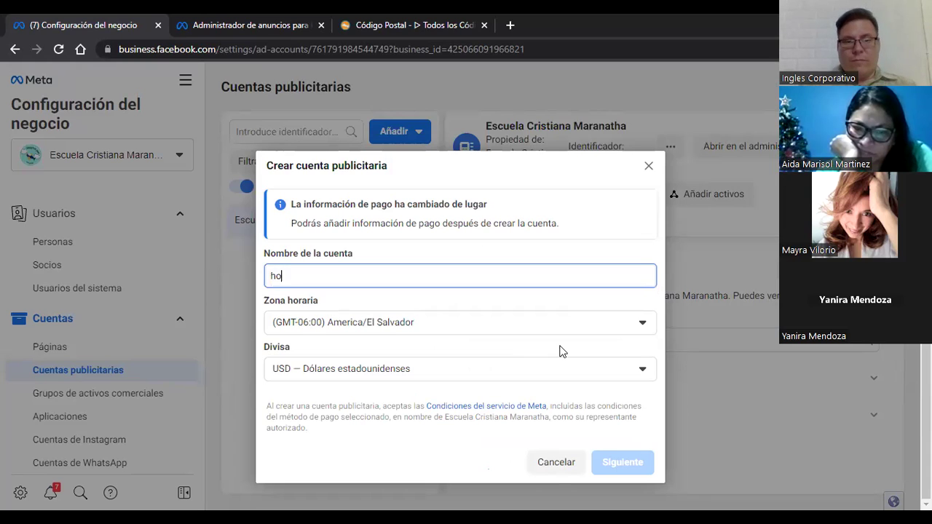
type("la")
left_click(630, 466)
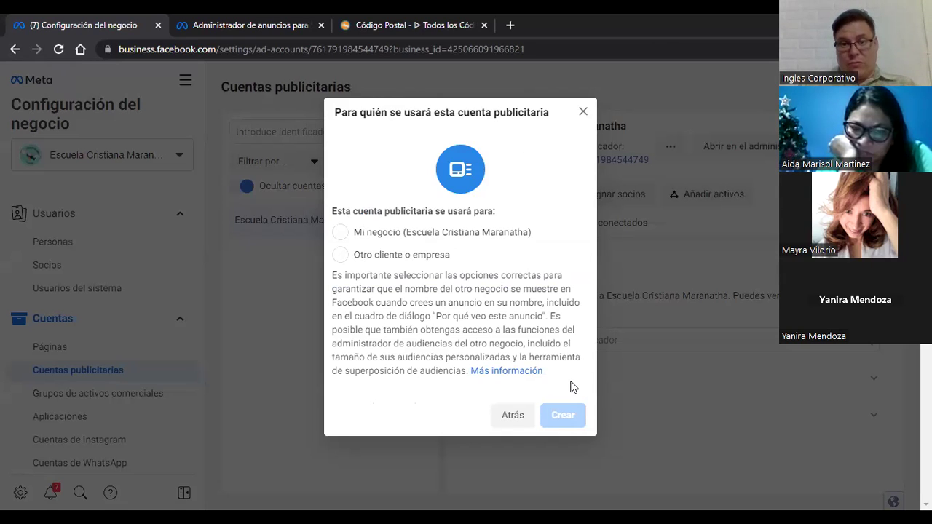
left_click(583, 114)
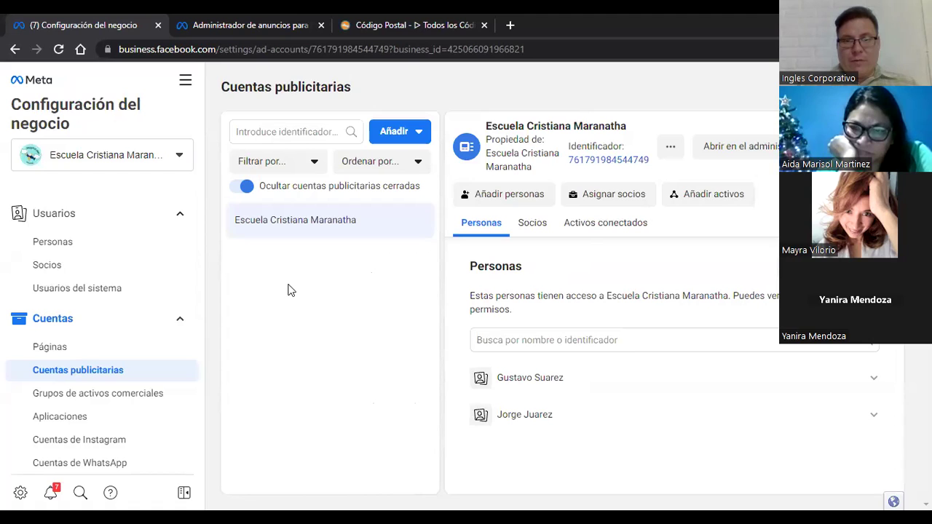
left_click(515, 195)
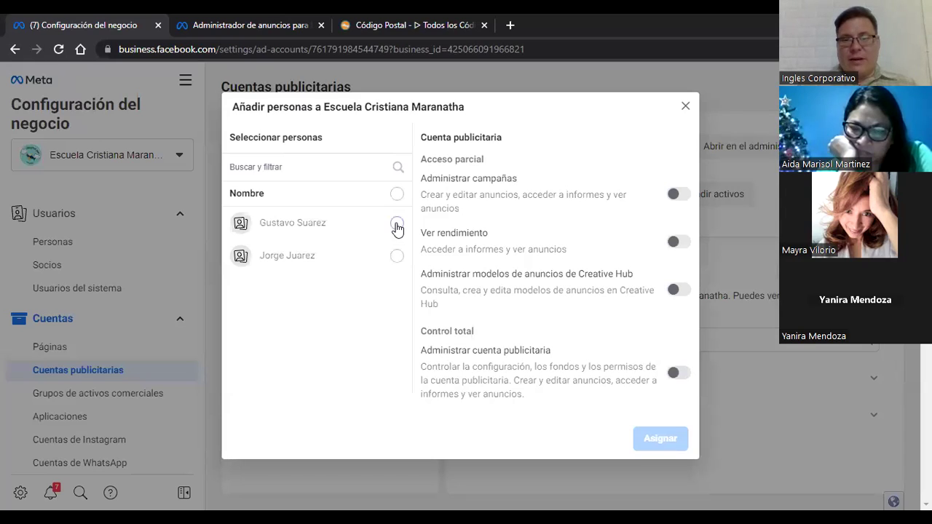
left_click(397, 224)
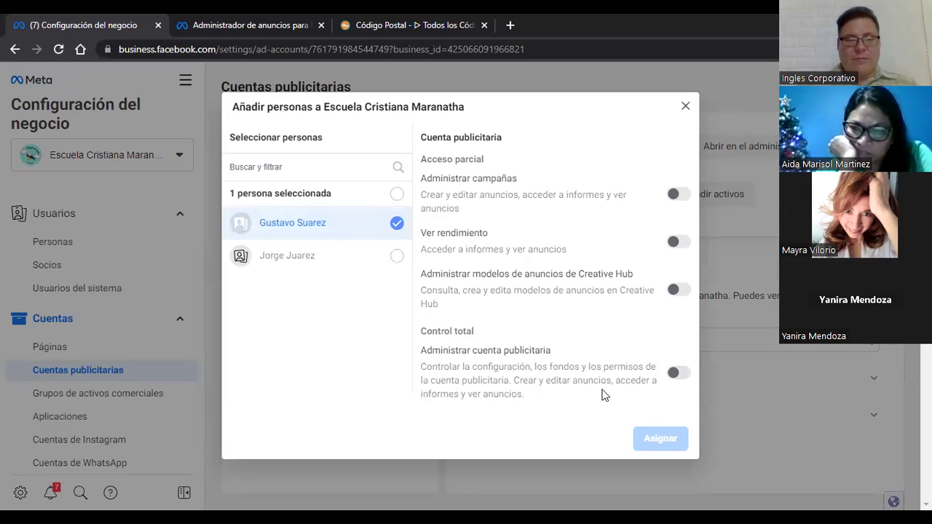
key("Escape")
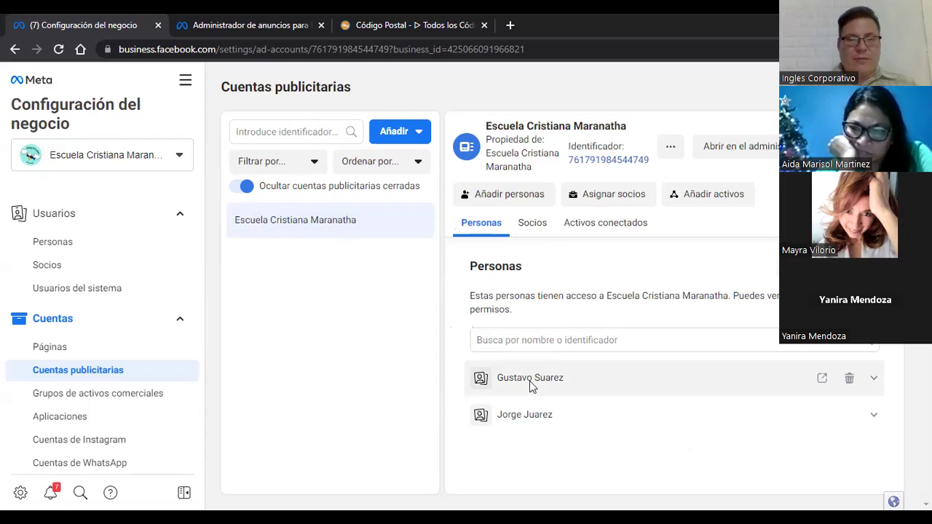
left_click(533, 198)
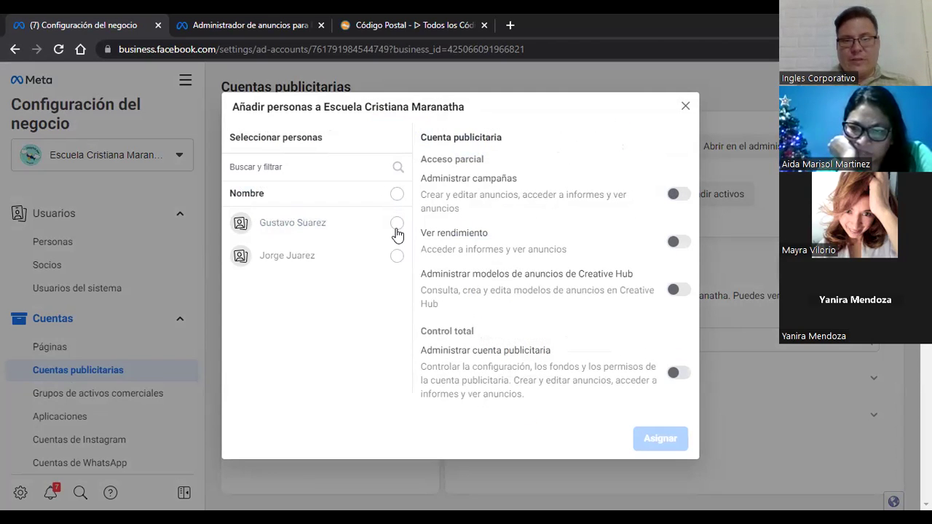
left_click(396, 224)
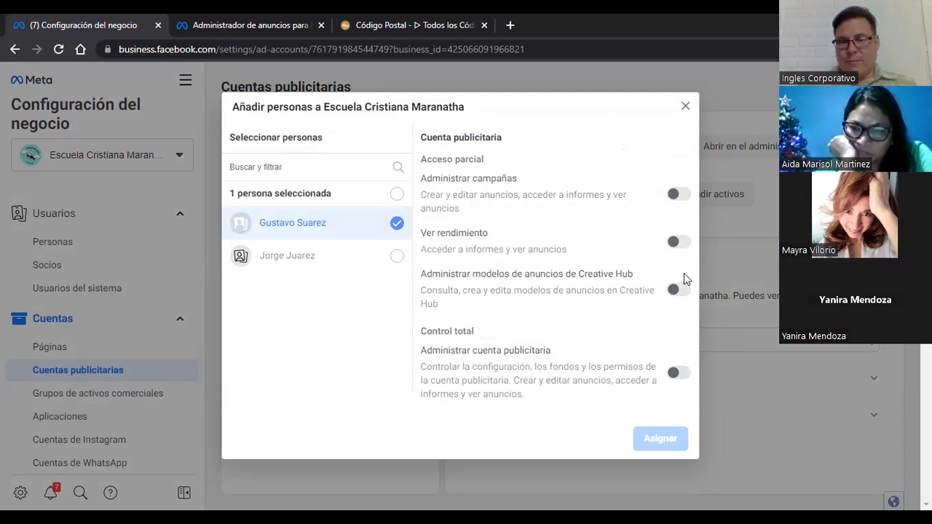
left_click(687, 107)
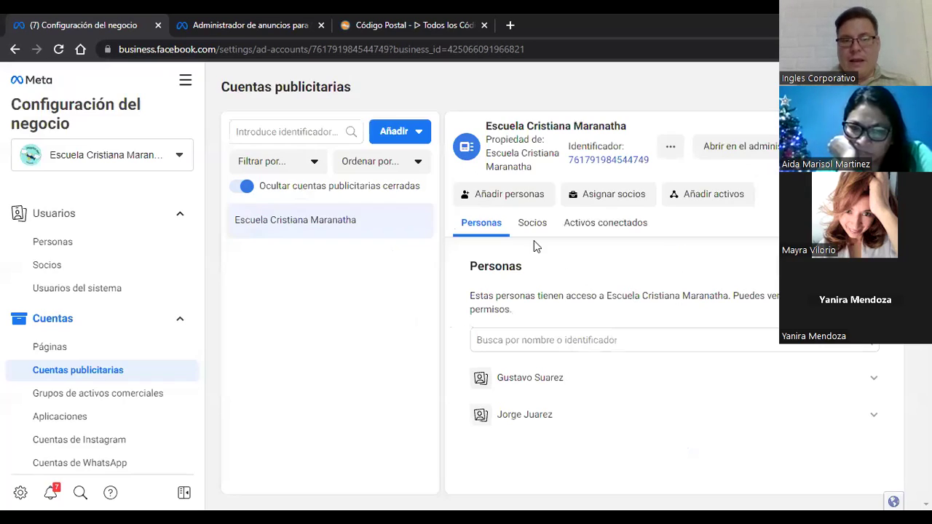
left_click(567, 384)
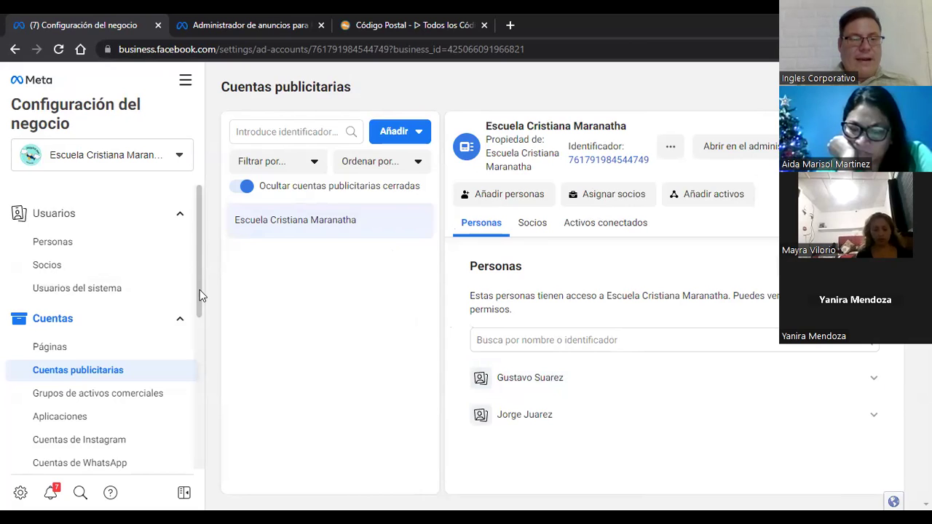
Pass Cuentas de WhatsApp and open Métodos de pago, showing the Visa card expiring 03/2021.
scroll(200, 306, "down", 1)
scroll(163, 316, "down", 1)
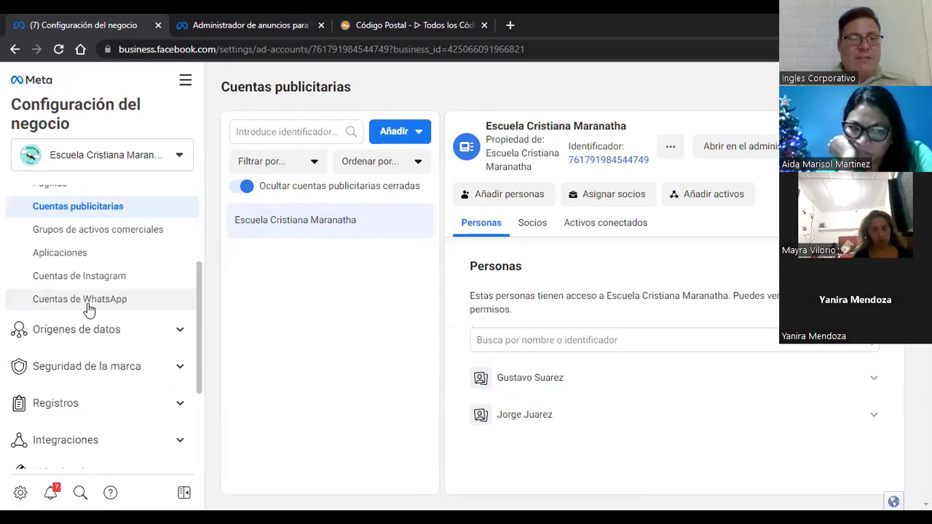
left_click(88, 309)
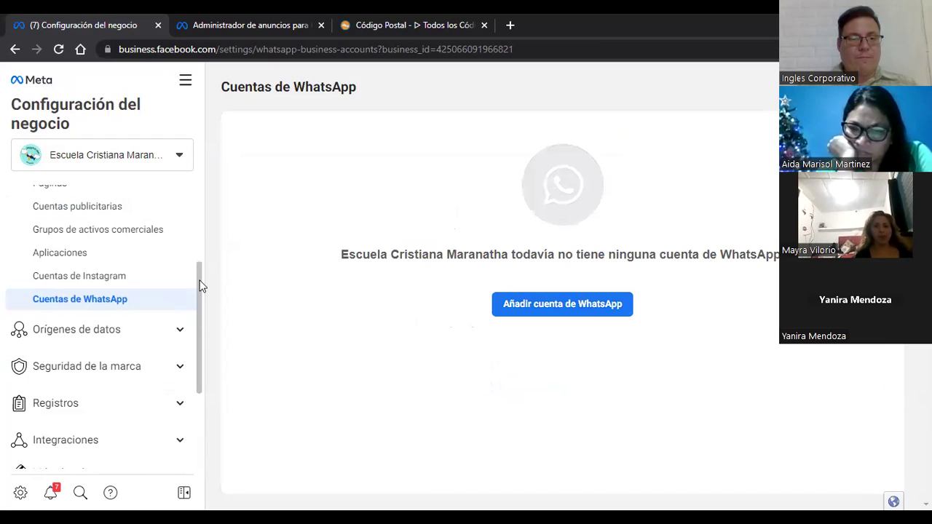
scroll(197, 356, "down", 2)
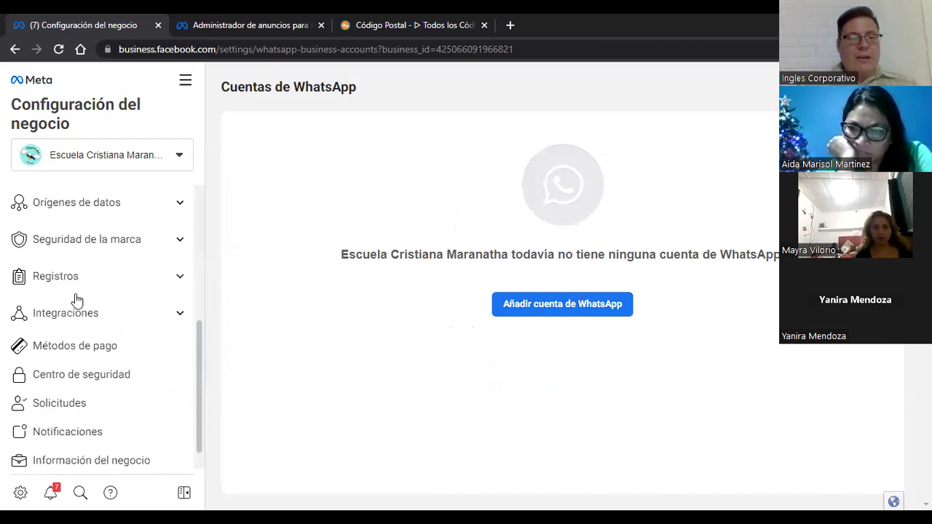
scroll(75, 306, "down", 1)
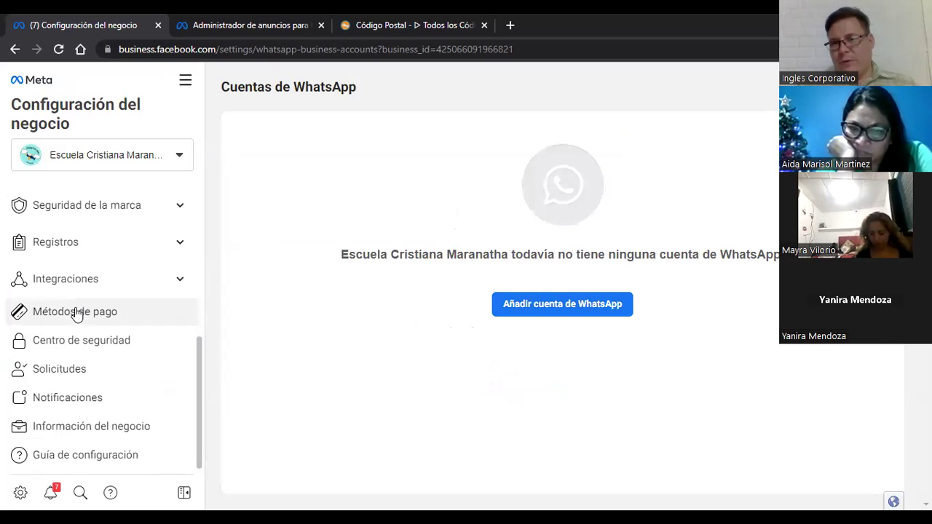
left_click(77, 313)
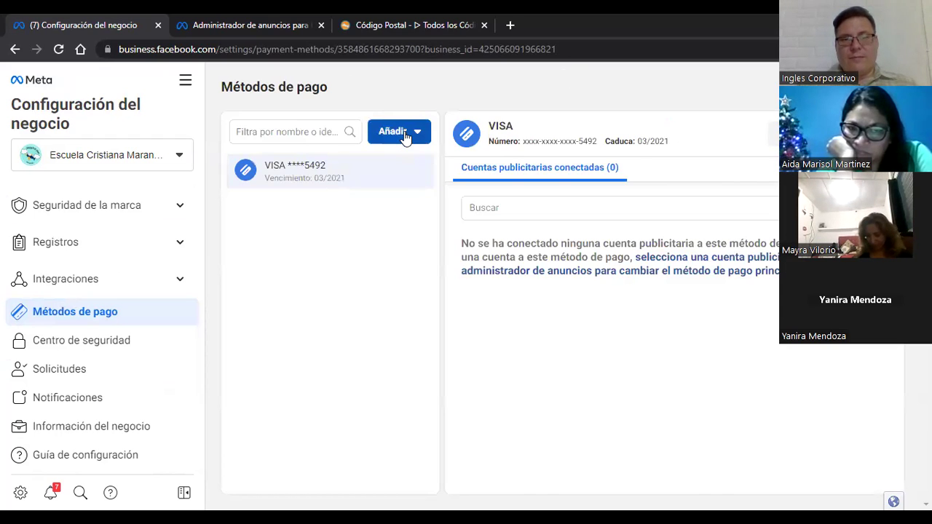
Assign yourself as finance editor while adding a payment method, then close the card form unsaved.
left_click(402, 133)
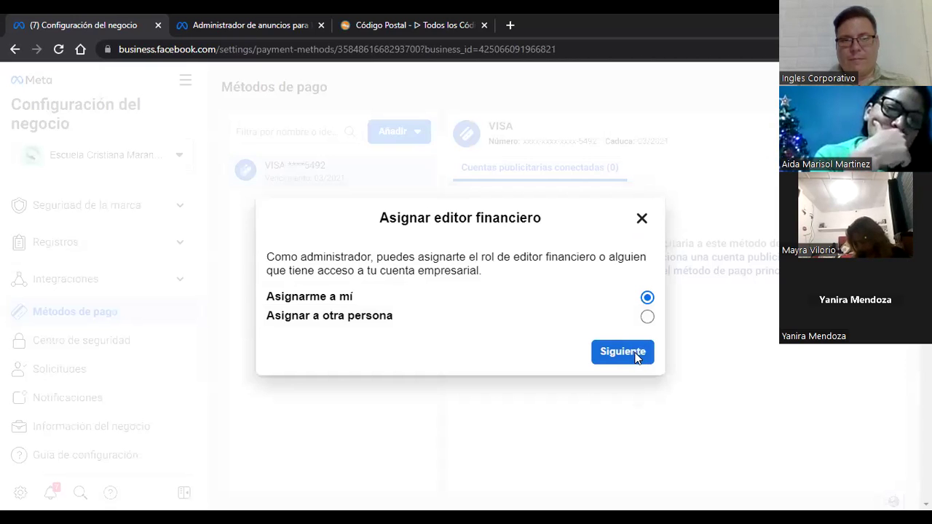
left_click(622, 352)
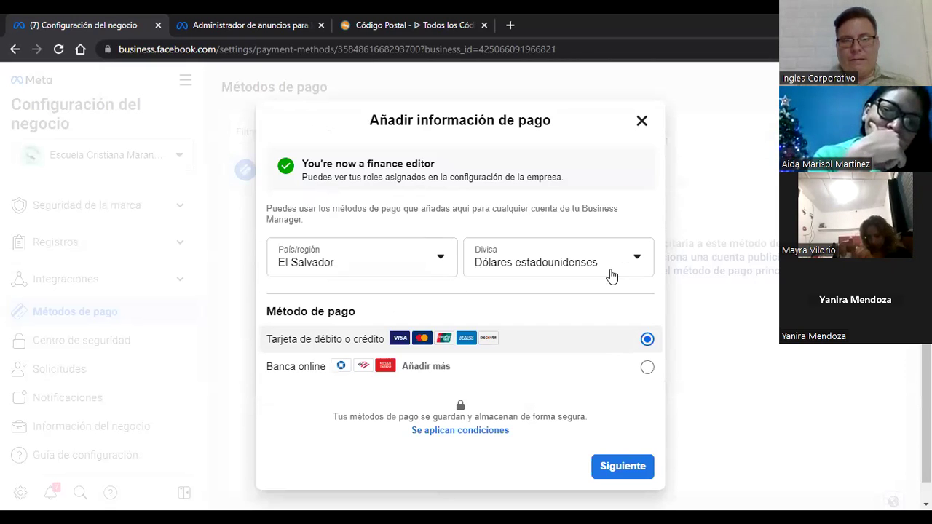
left_click(648, 467)
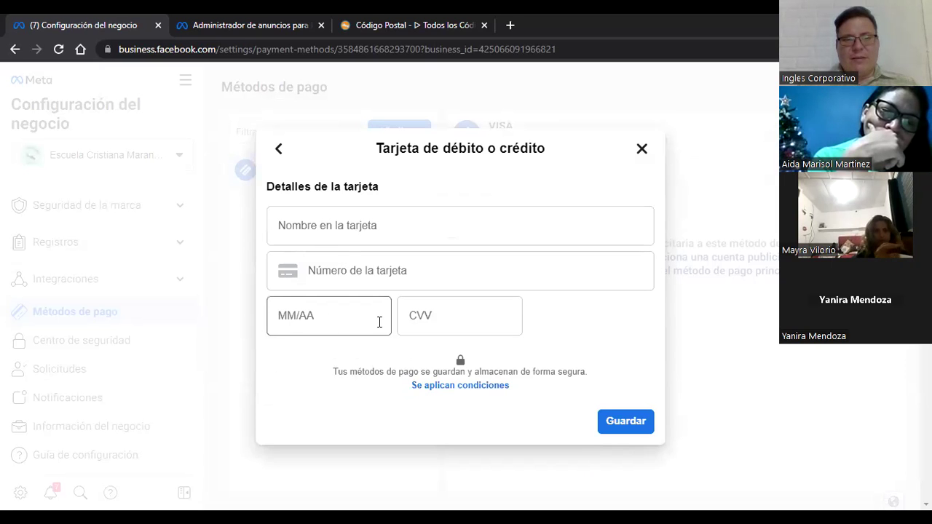
left_click(642, 150)
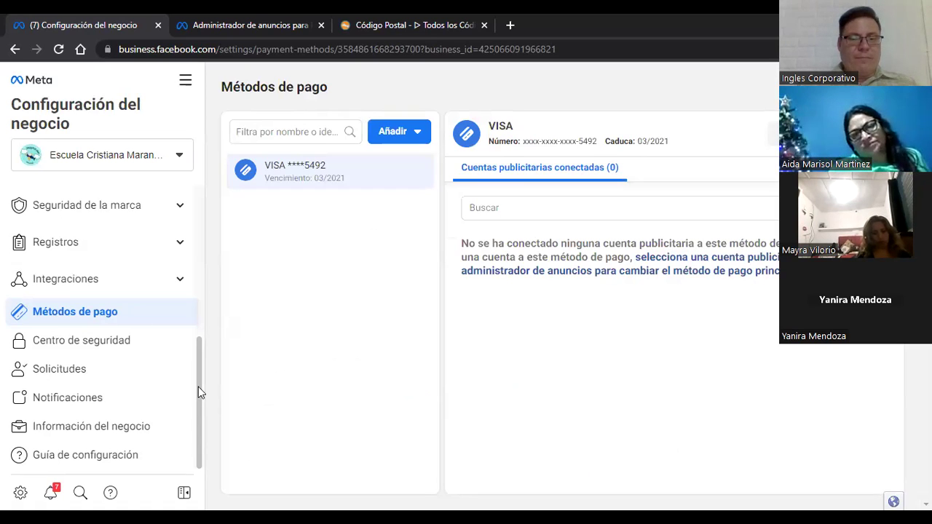
Scroll the sidebar back up and switch to the whiteboard diagram with Alt+Tab.
scroll(203, 255, "up", 3)
scroll(202, 224, "up", 2)
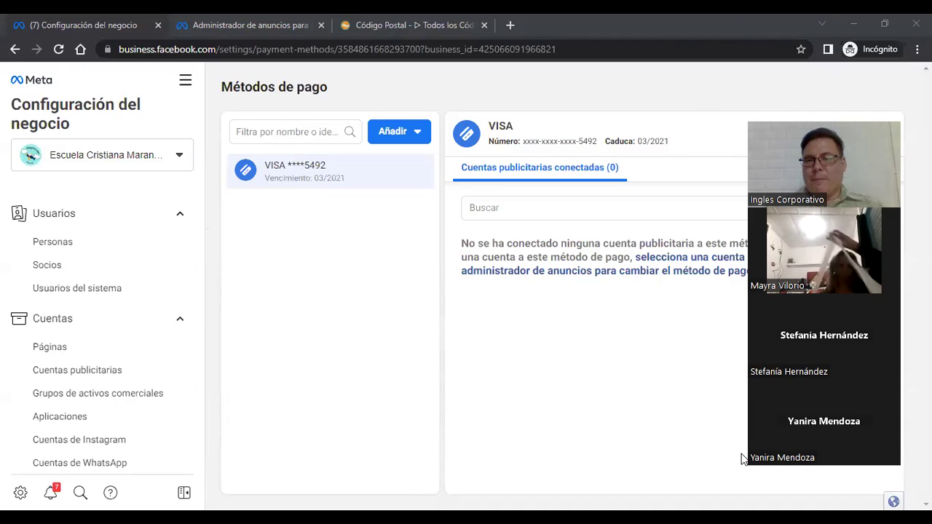
key("alt+Tab")
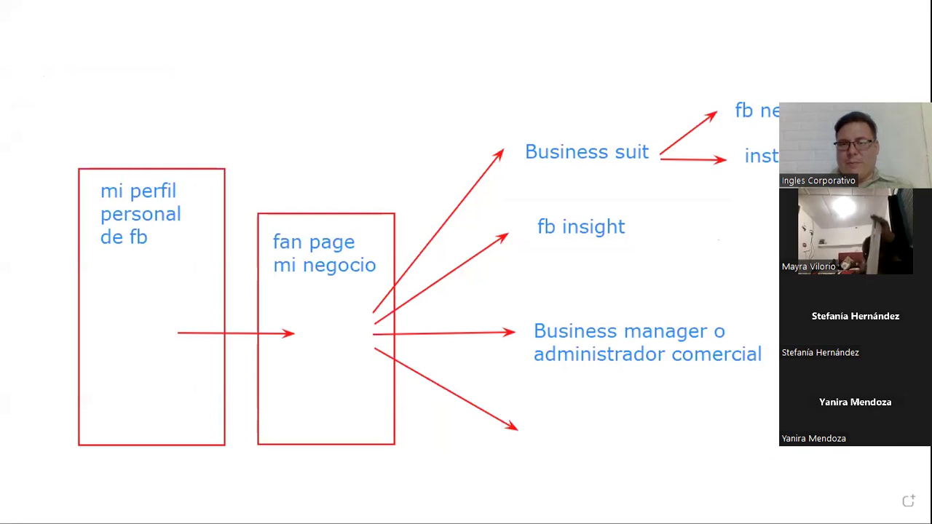
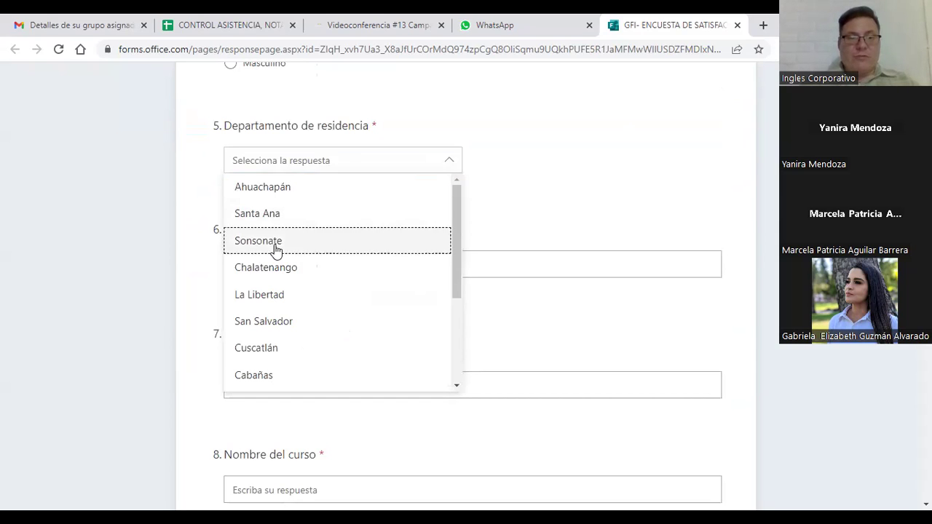
Choose Sonsonate as the department of residence.
left_click(275, 252)
left_click(287, 259)
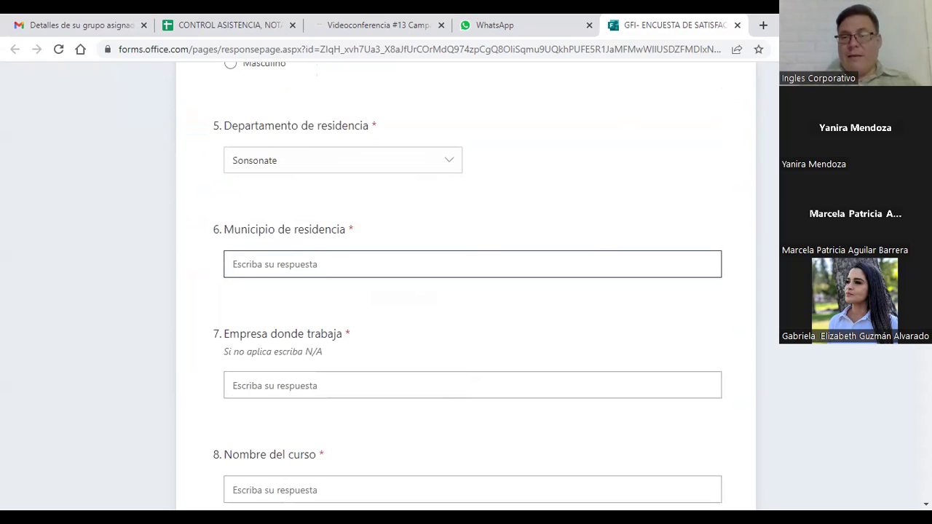
scroll(472, 284, "down", 3)
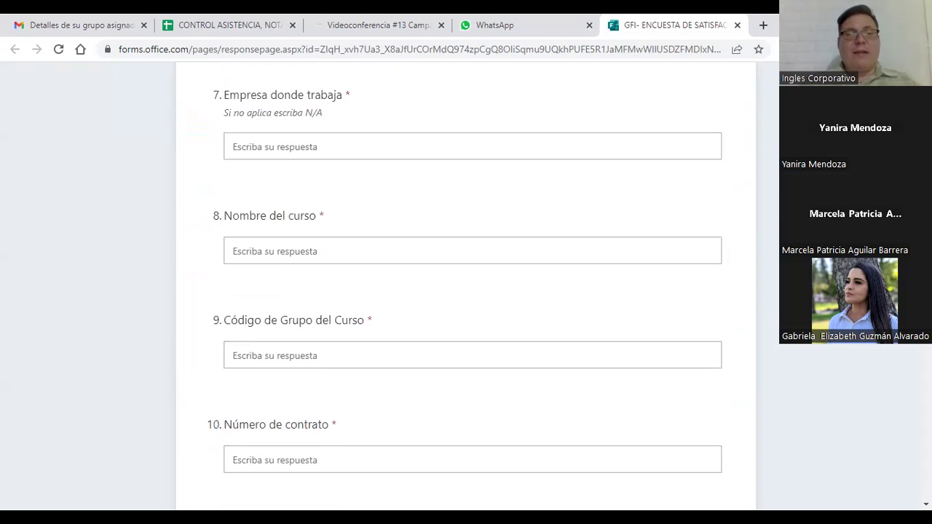
Answer N/A to the employer question, then check the course details in WhatsApp.
left_click(240, 151)
type("n")
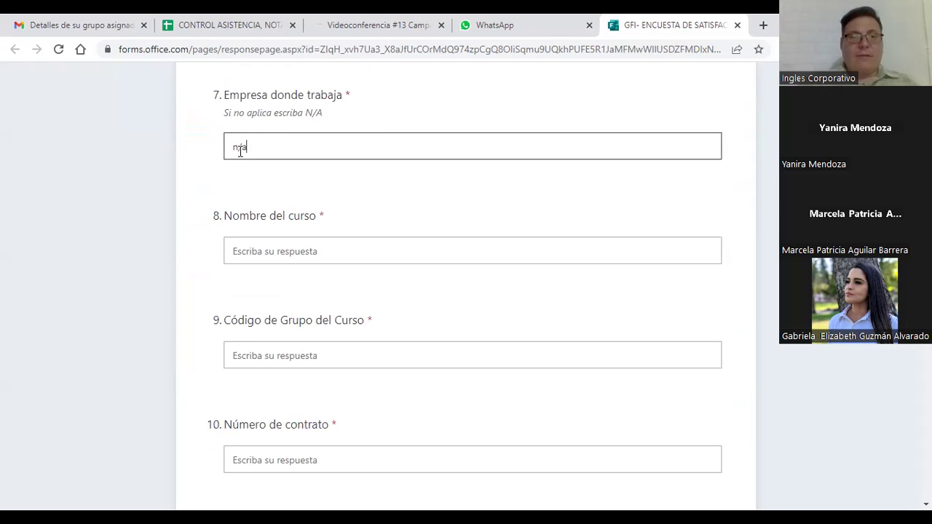
key("BackSpace")
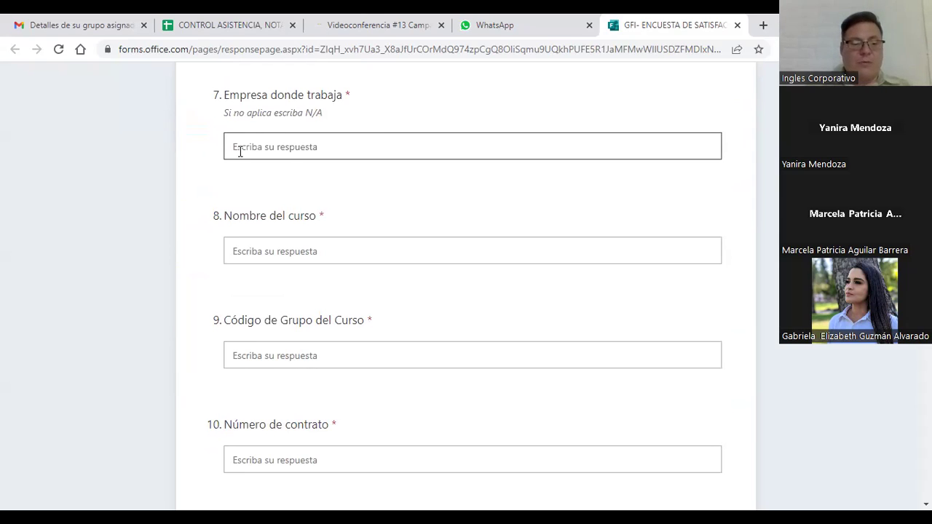
type("N/A")
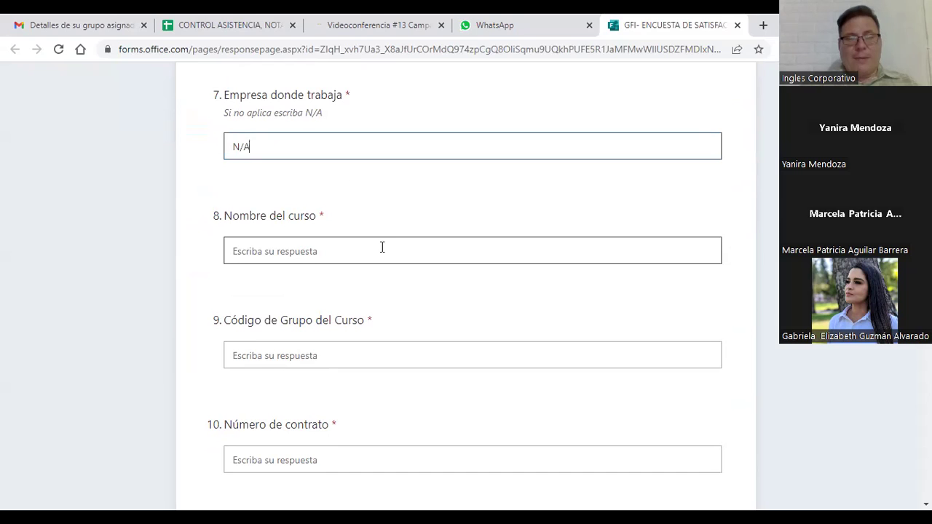
left_click(521, 19)
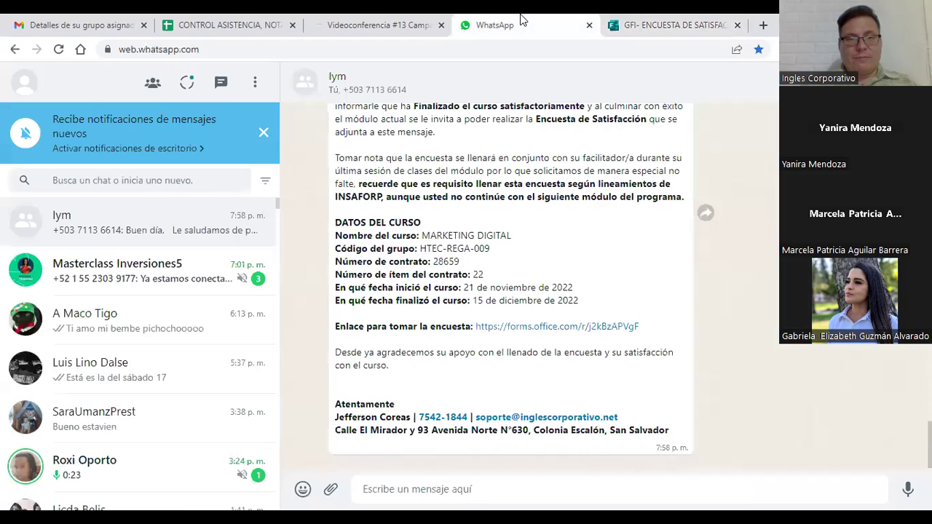
Enter MARKETING DIGITAL as the course name in question 8.
left_click(670, 19)
left_click(337, 251)
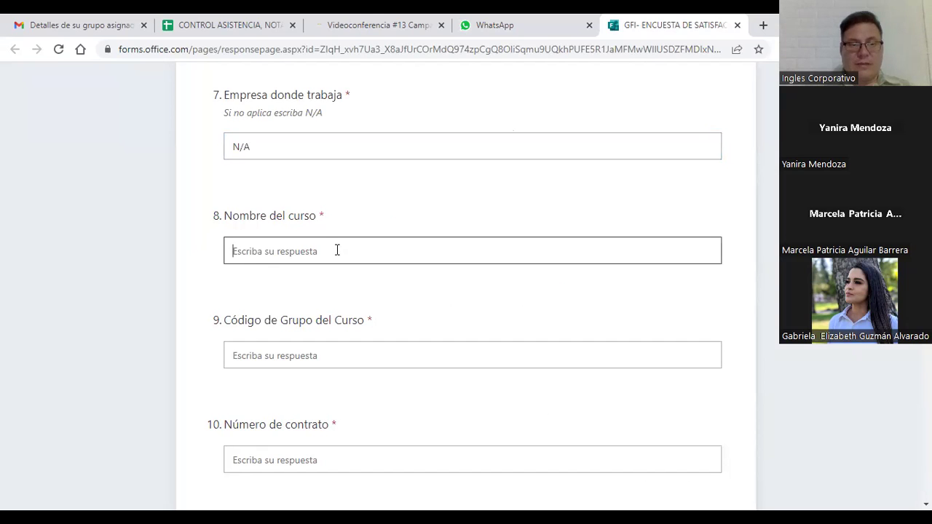
type("MAKR")
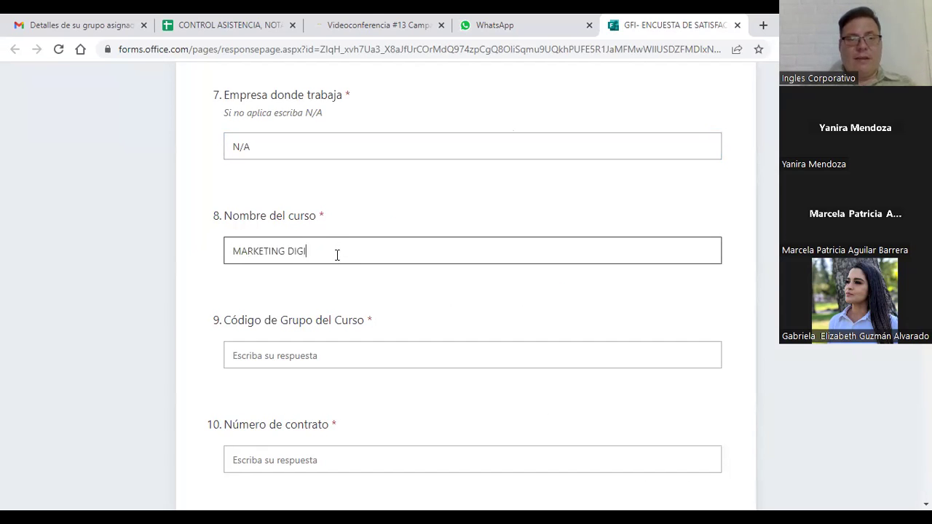
Copy the group code HTEC-REGA-009 from WhatsApp and paste it into question 9.
left_click(310, 355)
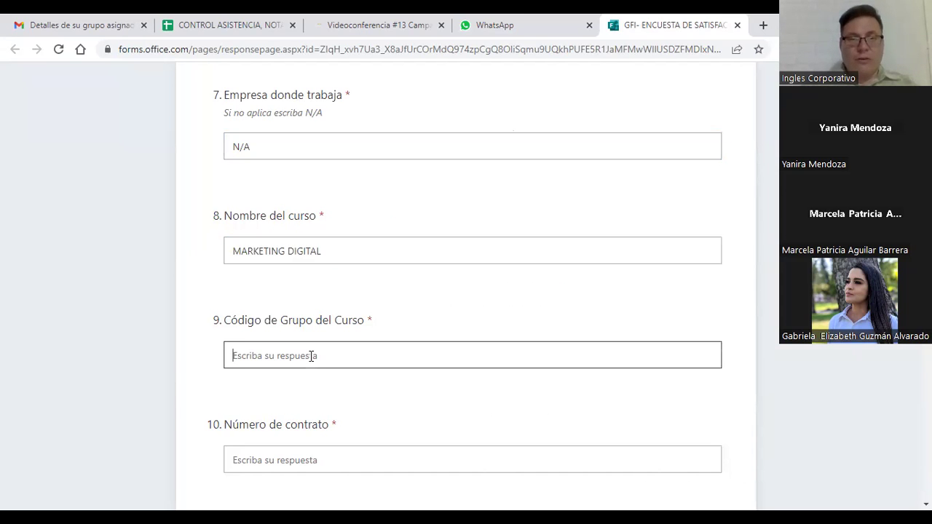
left_click(504, 24)
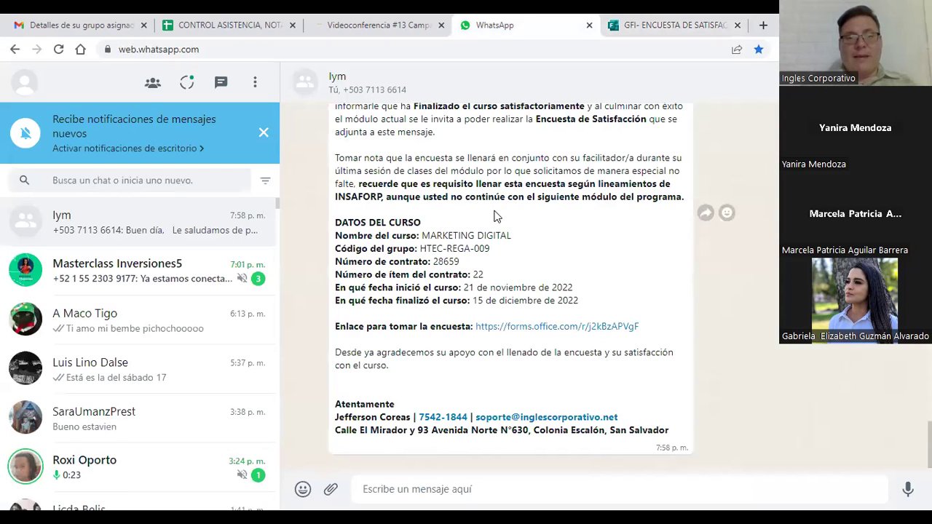
left_click_drag(490, 250, 422, 250)
key("ctrl+c")
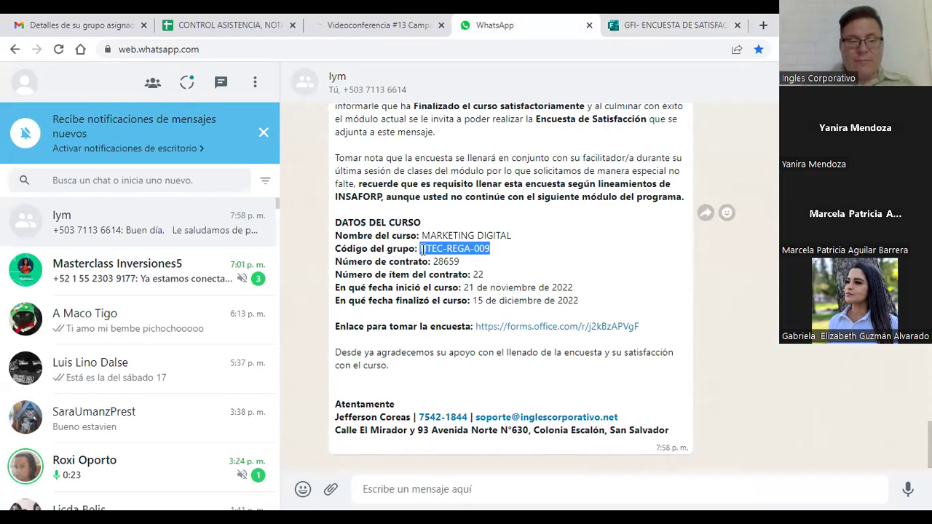
left_click(668, 25)
key("ctrl+v")
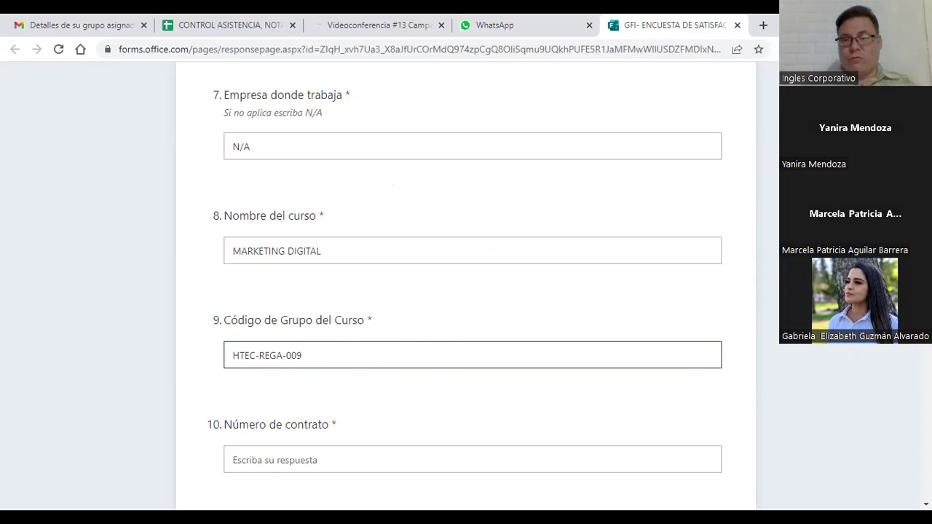
scroll(472, 291, "down", 4)
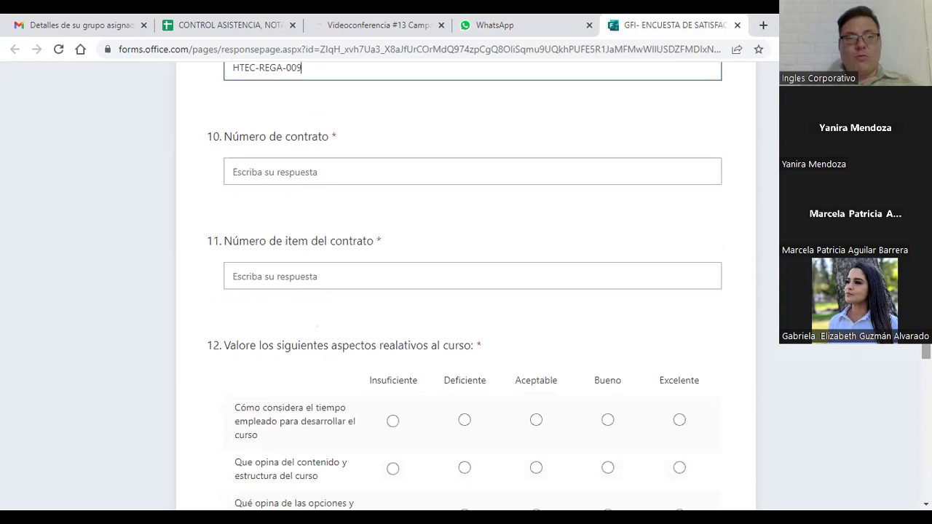
Select the contract number in the WhatsApp message, then clear the question 9 answer.
left_click(531, 29)
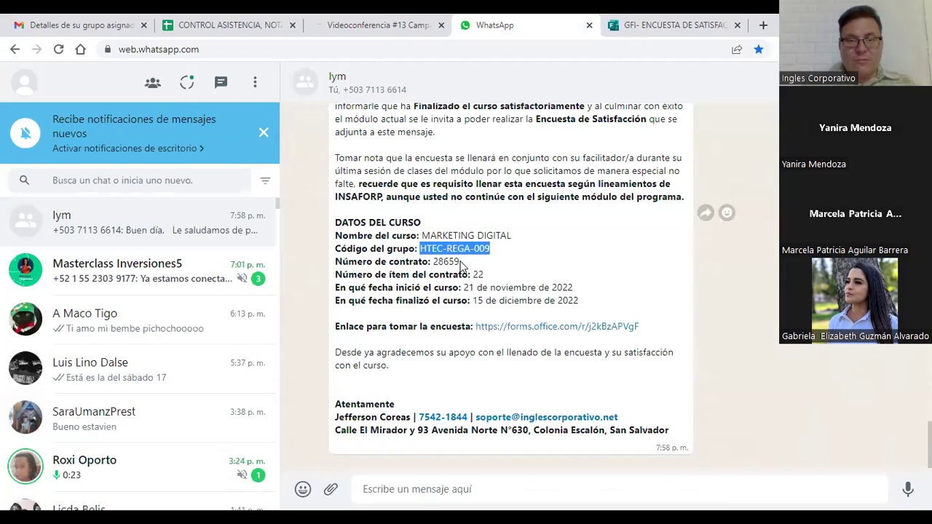
double_click(436, 262)
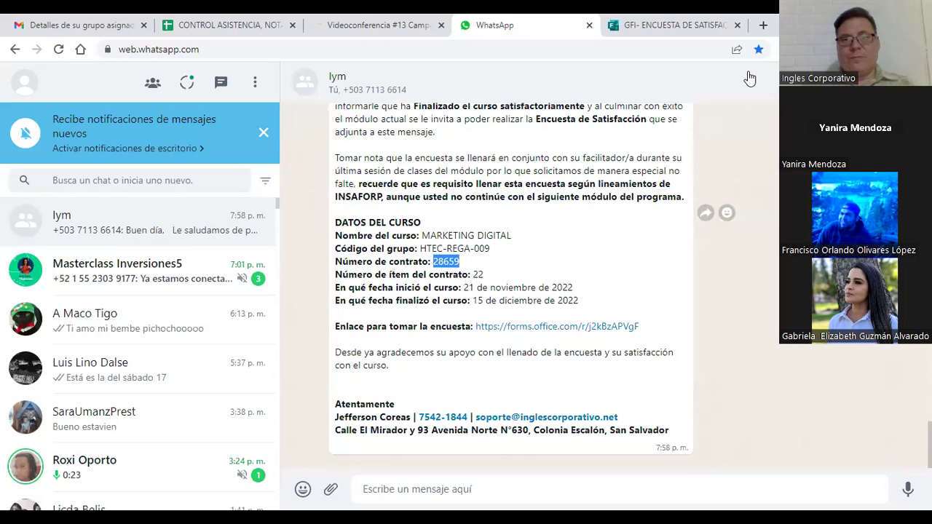
left_click(677, 21)
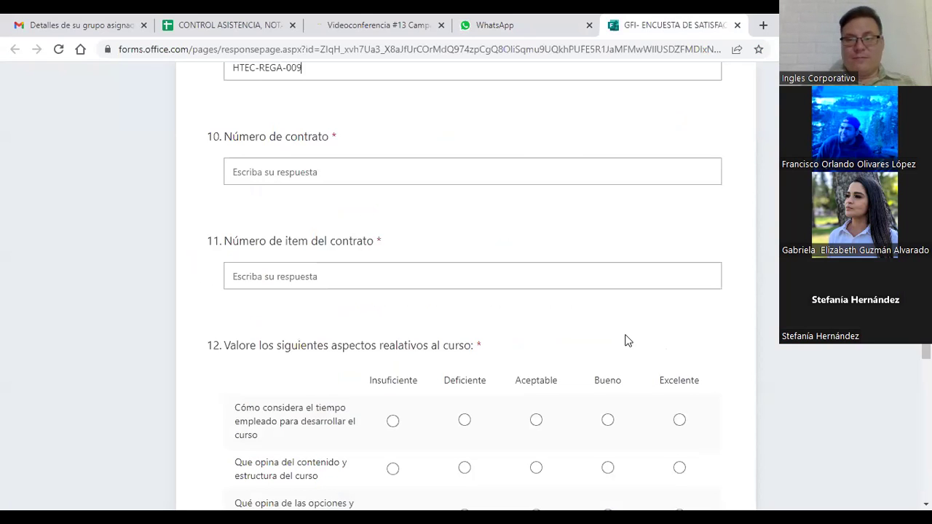
scroll(466, 291, "up", 4)
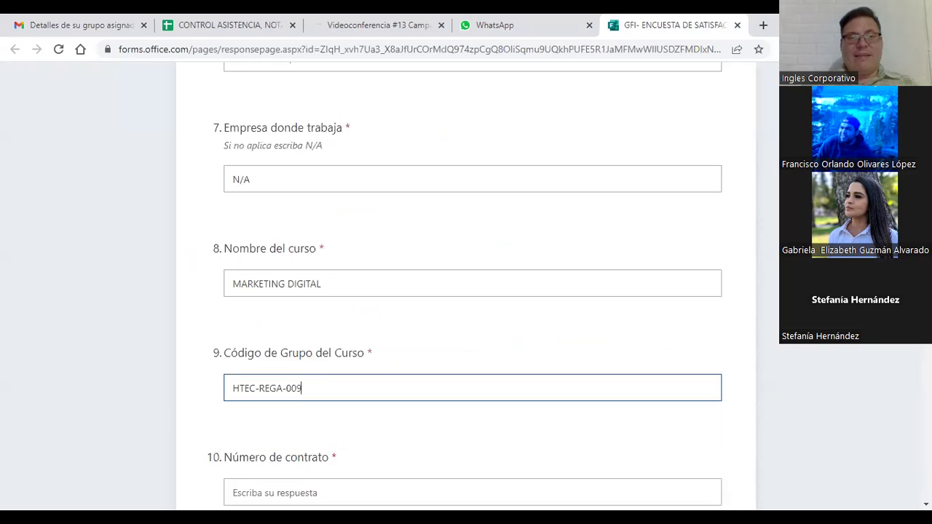
scroll(466, 291, "down", 1)
scroll(407, 302, "down", 1)
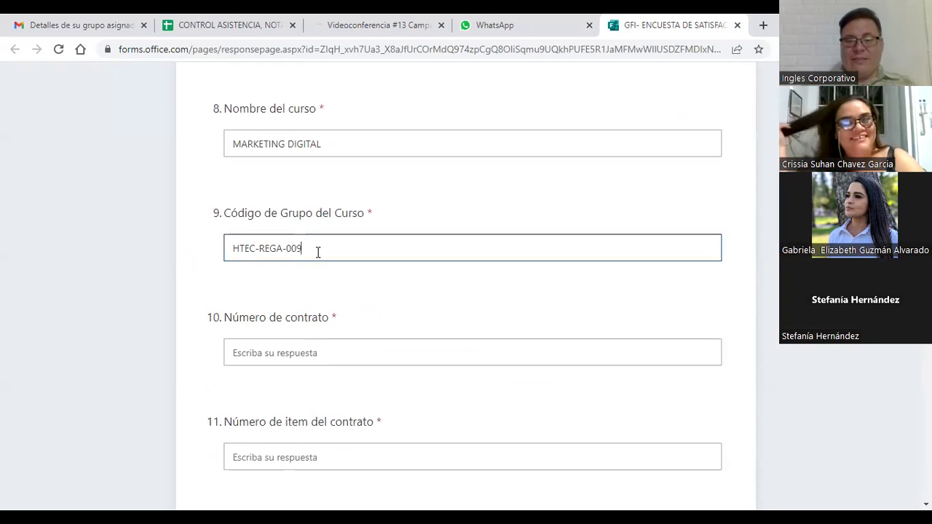
key("BackSpace")
key("BackSpace")
key("BackSpace")
key("BackSpace")
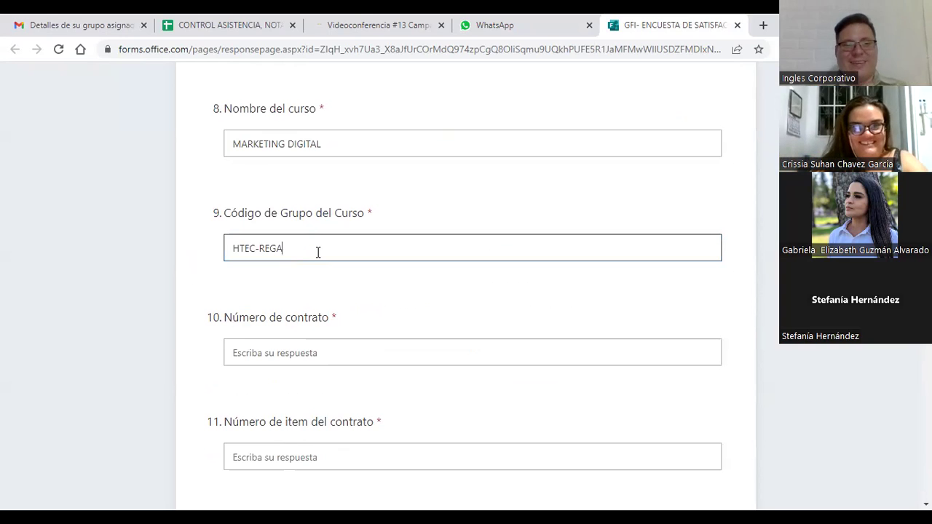
key("BackSpace")
key("BackSpace")
key("BackSpace")
key("BackSpace")
key("BackSpace")
key("BackSpace")
key("BackSpace")
key("BackSpace")
key("BackSpace")
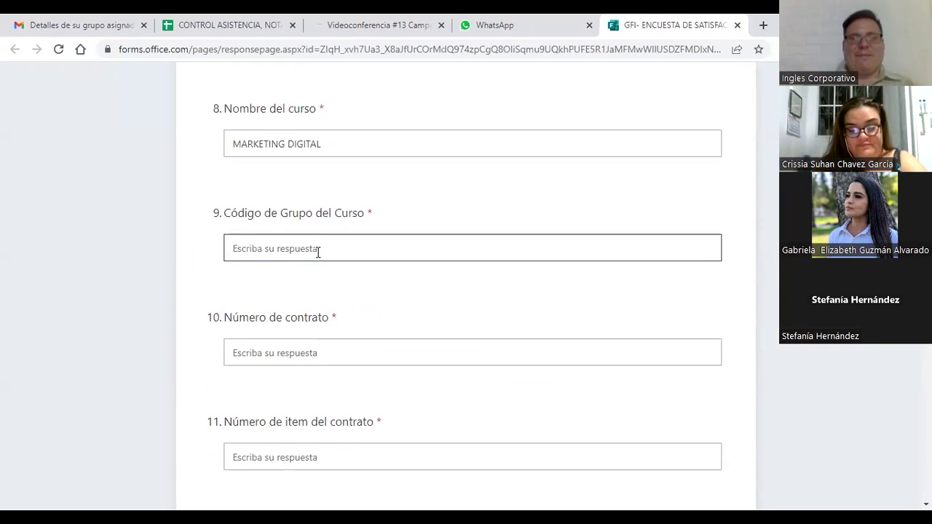
Deselect the contract number in WhatsApp and close the survey tab.
left_click(517, 23)
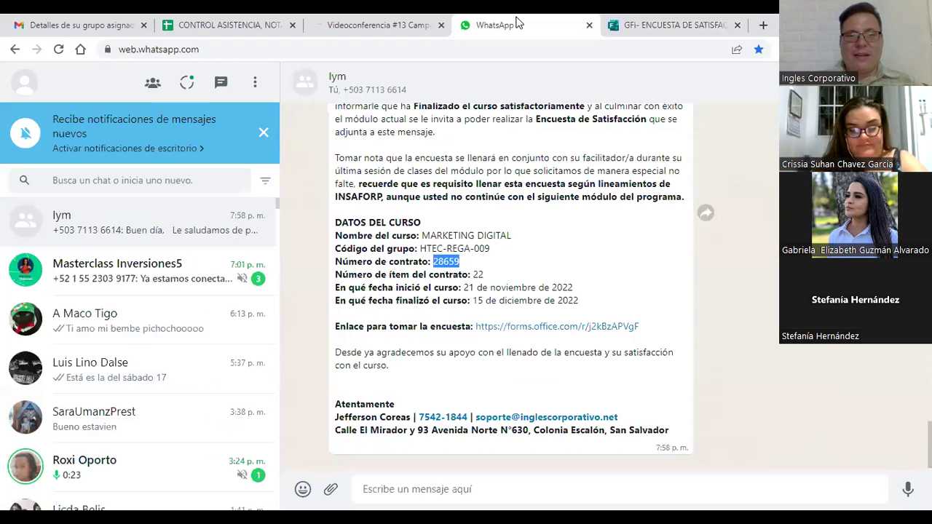
left_click(508, 255)
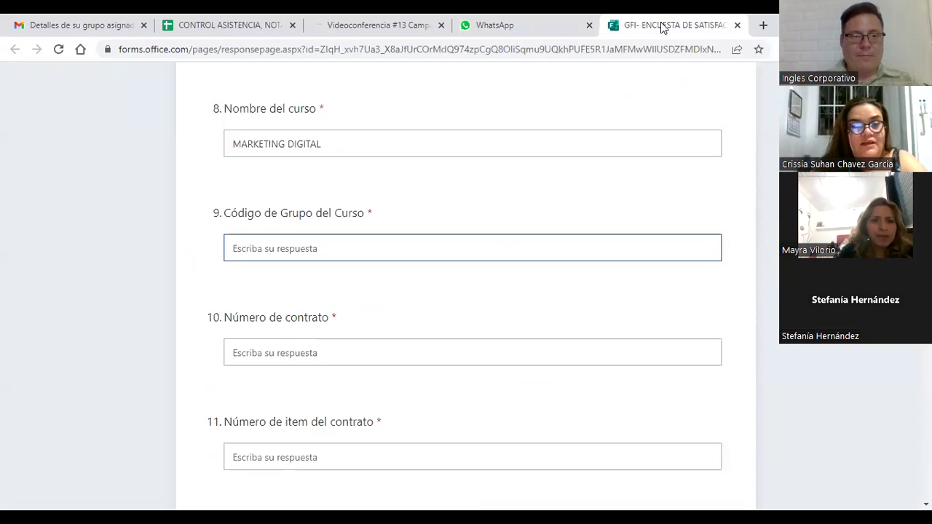
left_click(663, 23)
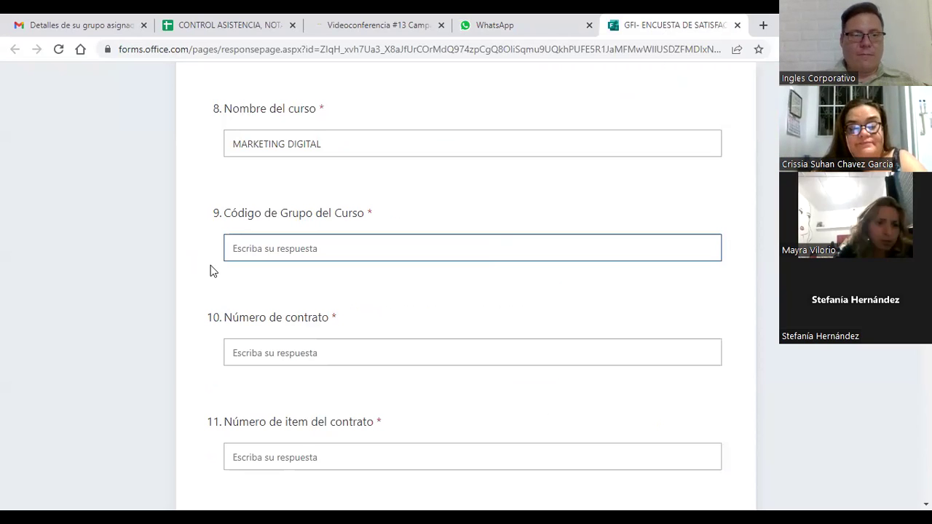
key("ctrl+w")
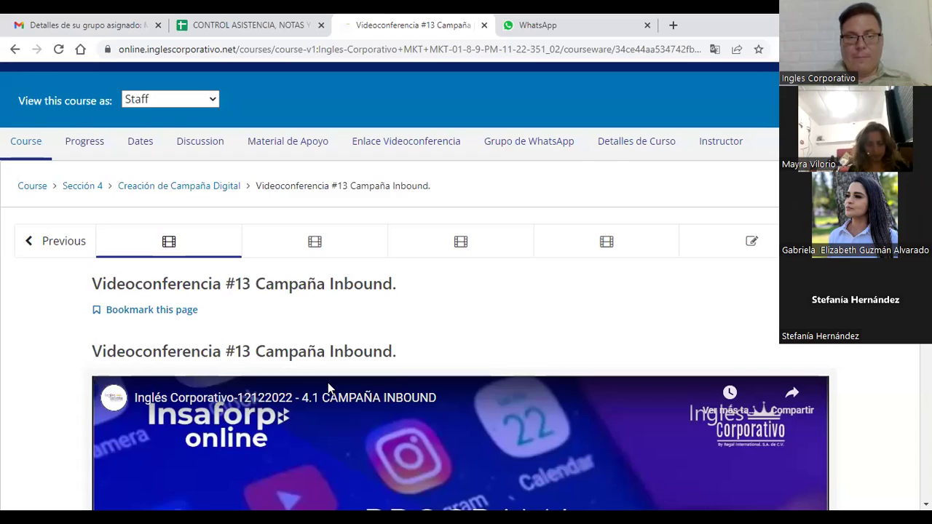
Switch to the separate GFI survey window and maximize it.
key("alt+Tab")
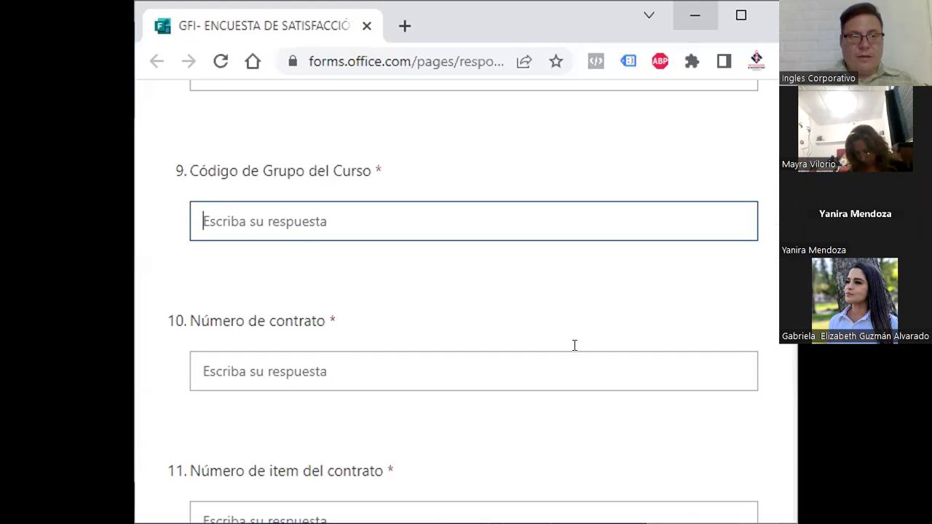
key("super+Up")
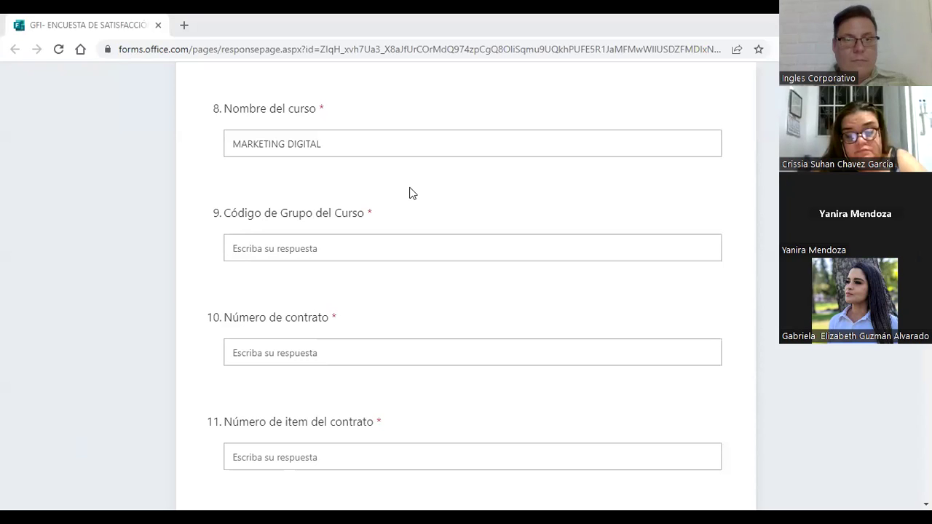
Fill in group code HTEC-REGA-009, the contract number, and contract item 22.
left_click(263, 252)
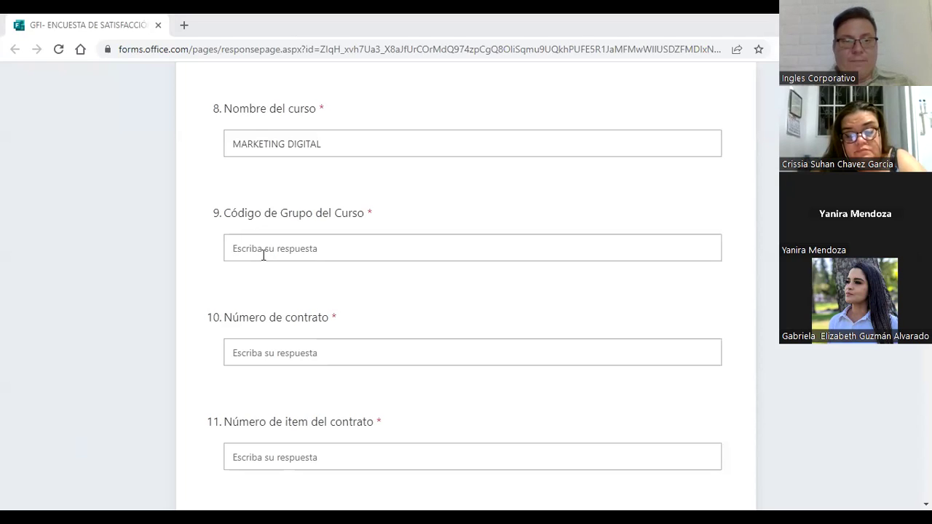
left_click(262, 252)
type("HTEC")
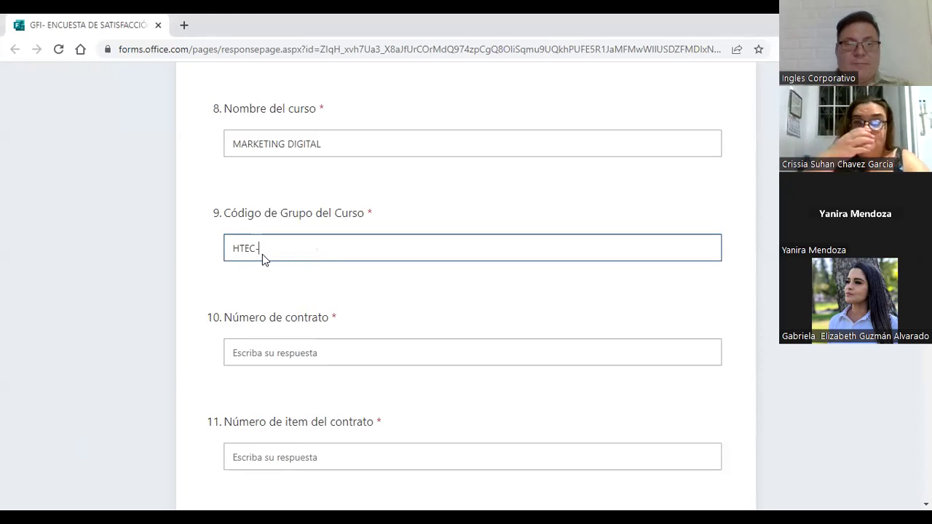
type("-REGA-009")
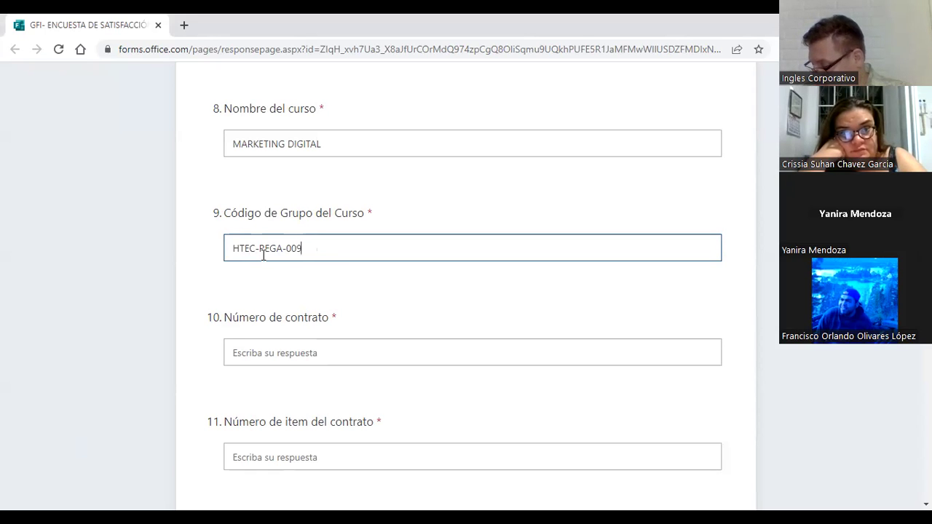
left_click(281, 356)
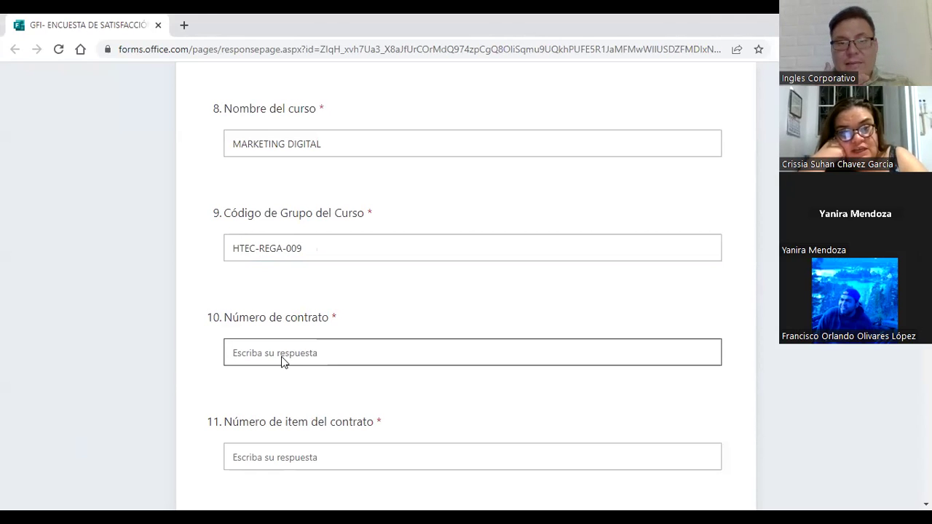
type("2")
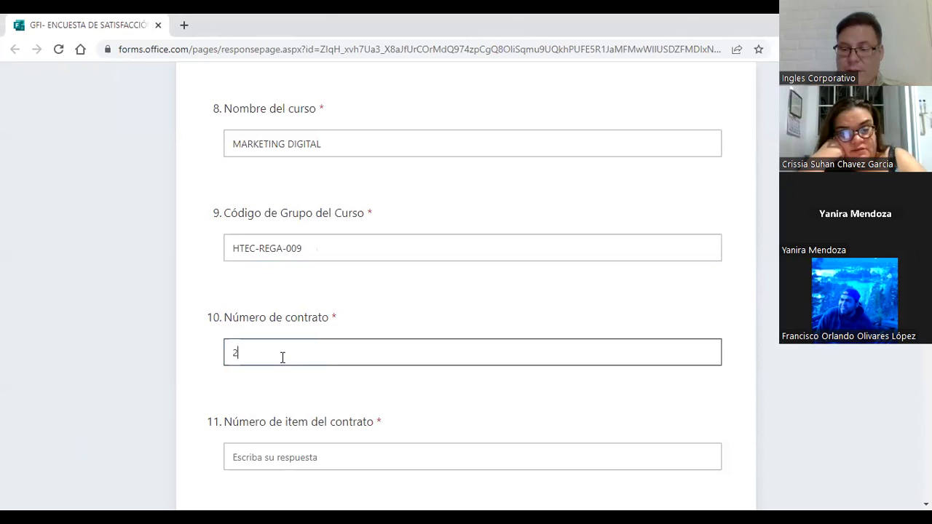
type("8659")
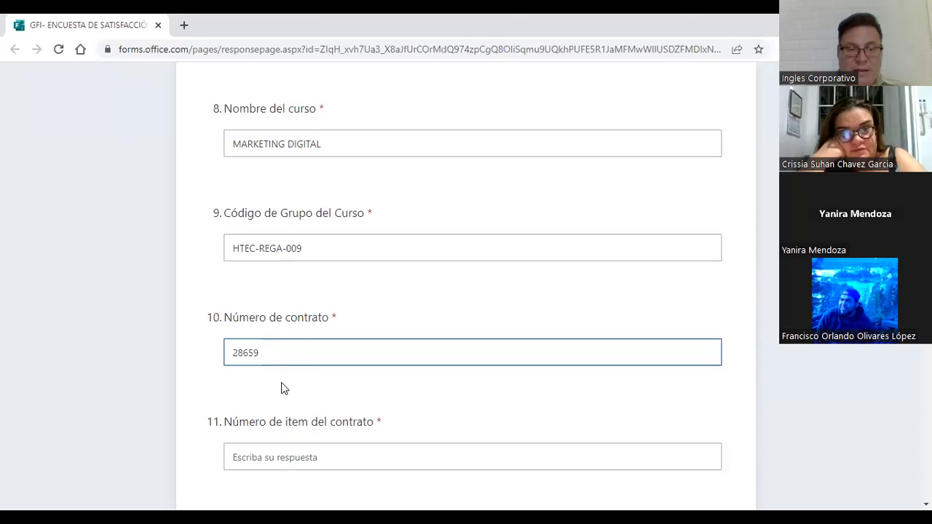
left_click(290, 456)
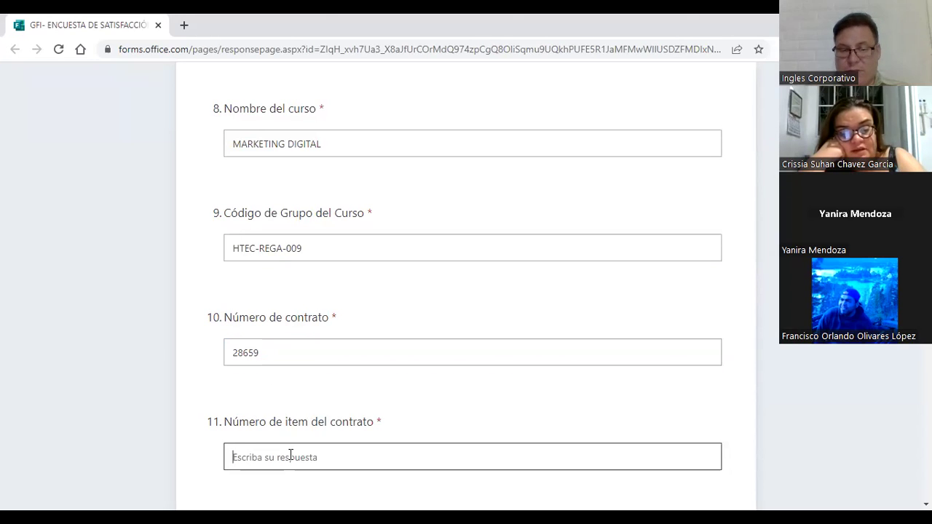
type("22")
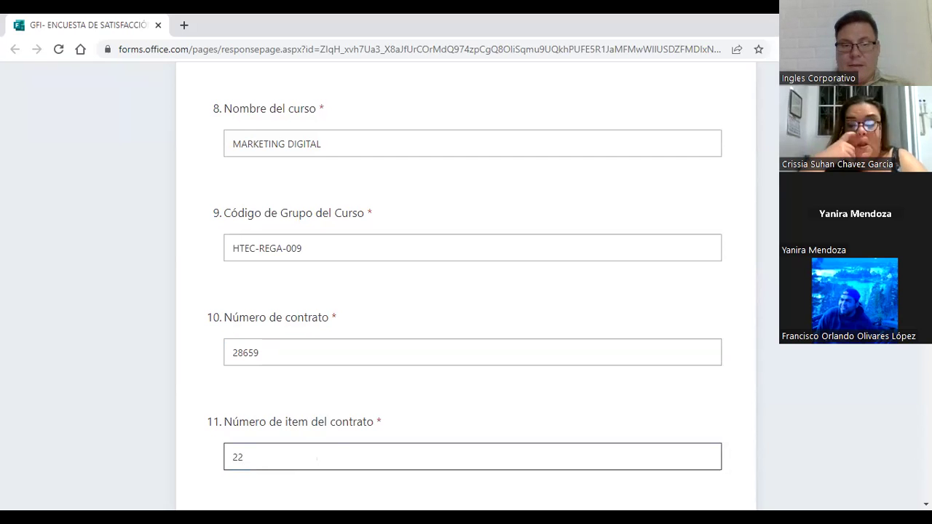
scroll(466, 291, "down", 5)
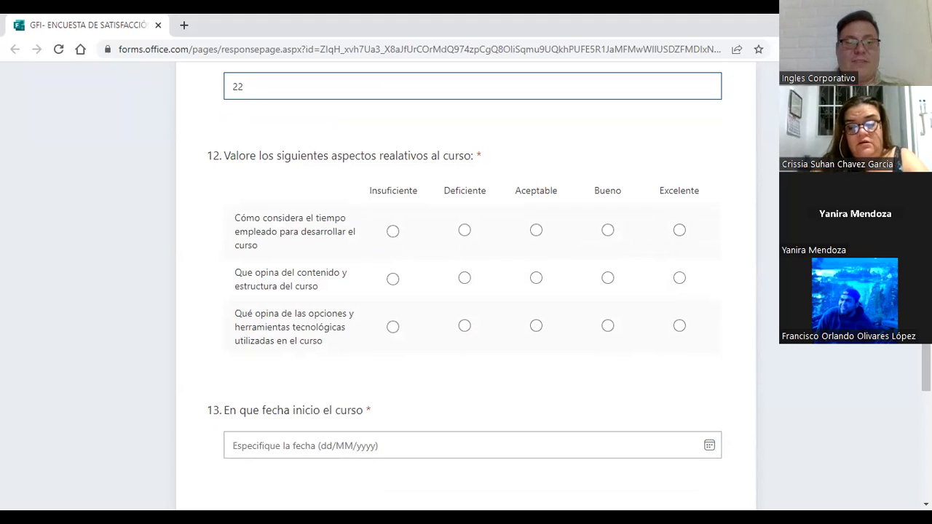
scroll(466, 291, "down", 4)
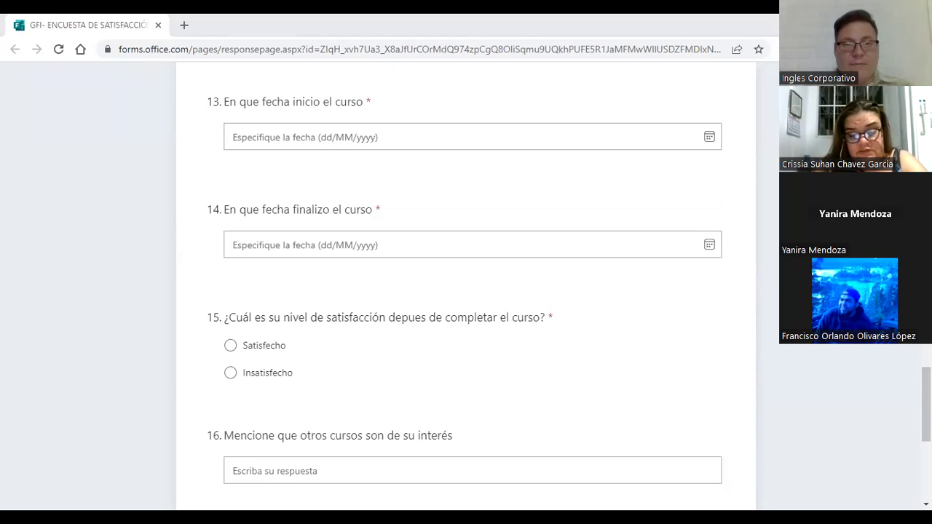
Pick start date 21/11/2022, end date 15/12/2022, and Satisfecho as satisfaction level.
left_click(709, 137)
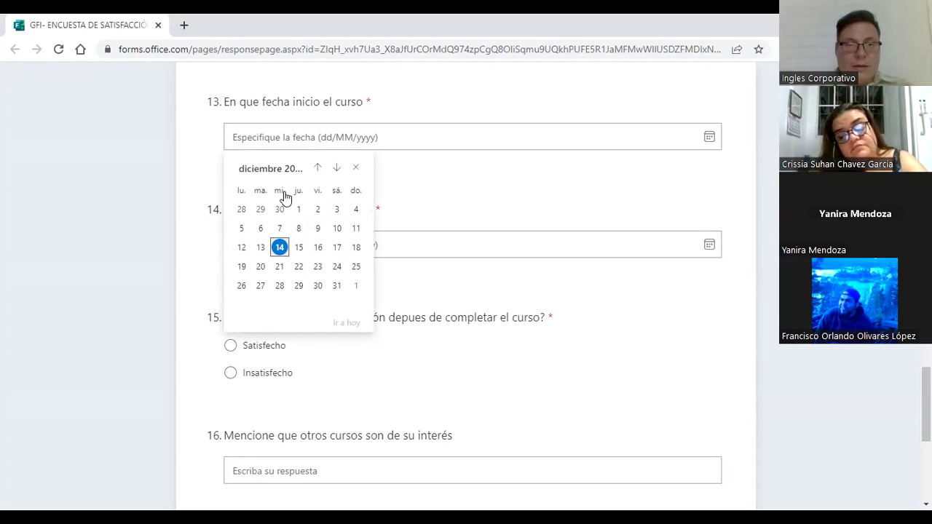
left_click(317, 168)
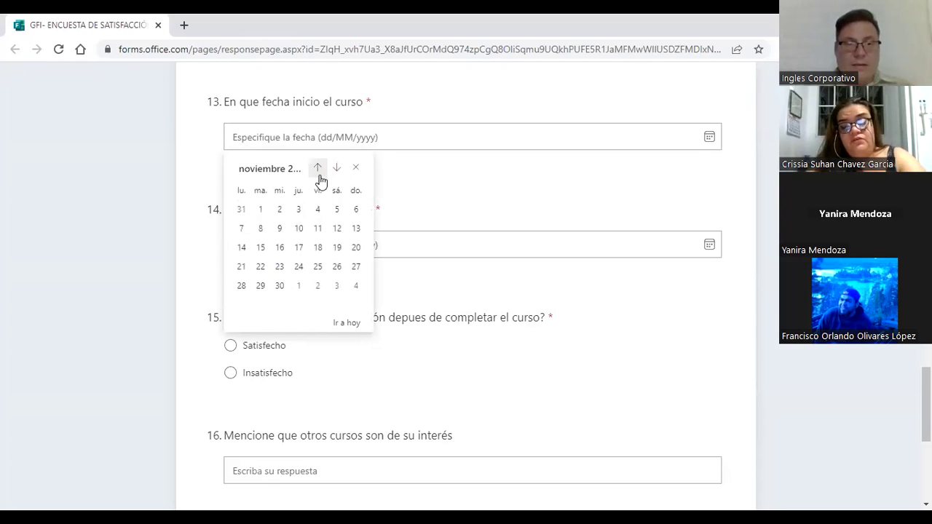
left_click(241, 266)
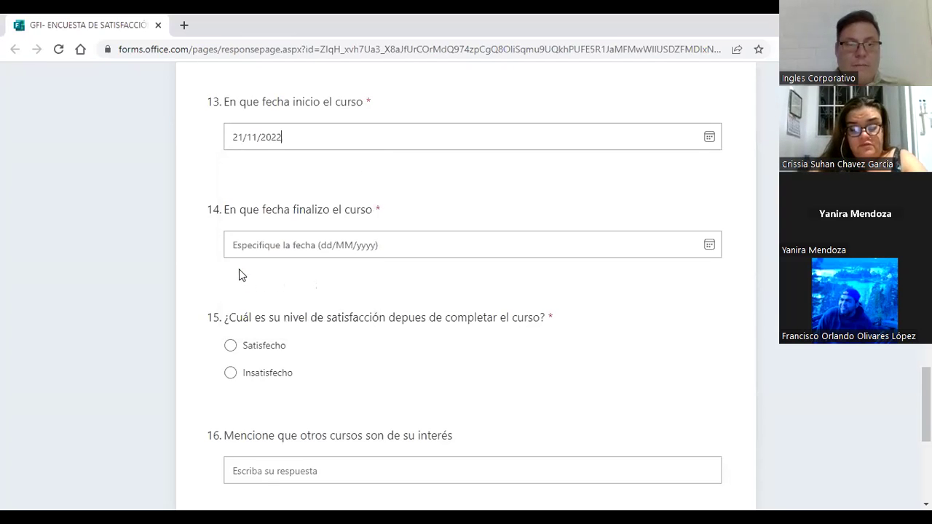
left_click(706, 249)
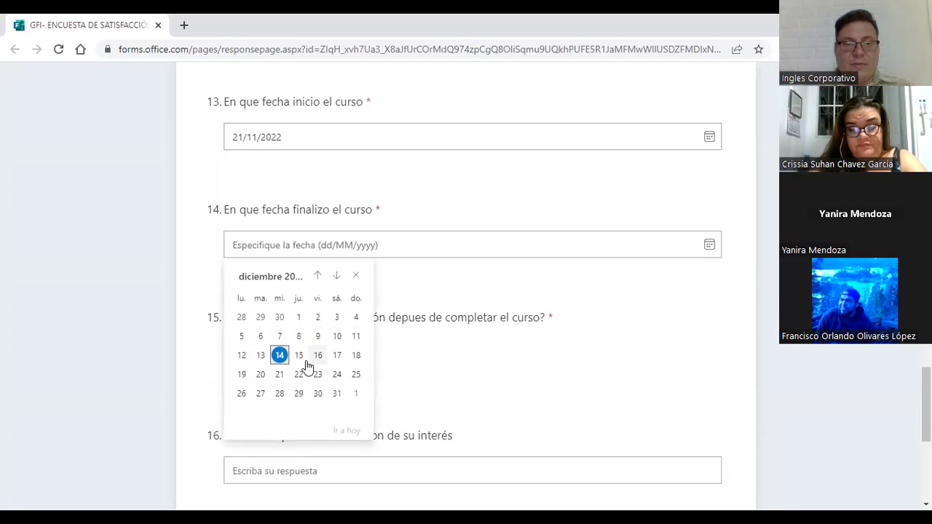
left_click(303, 362)
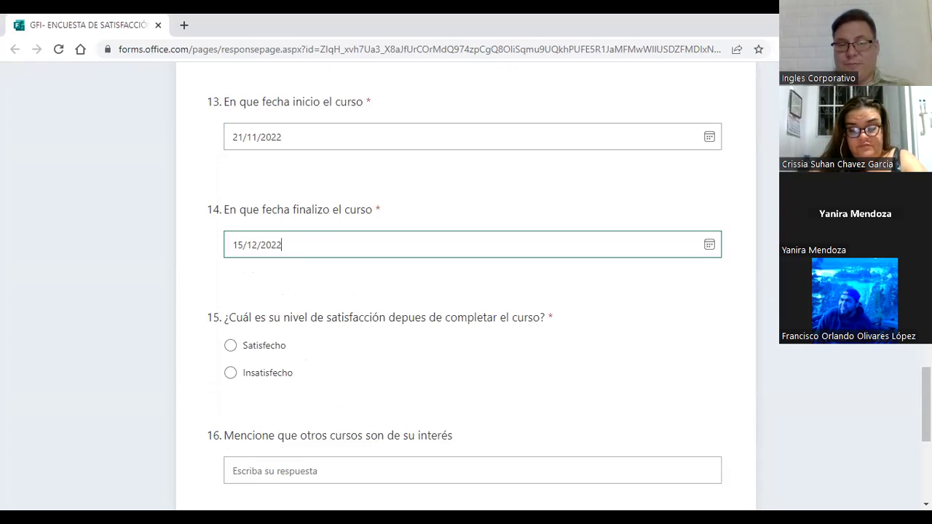
left_click(237, 348)
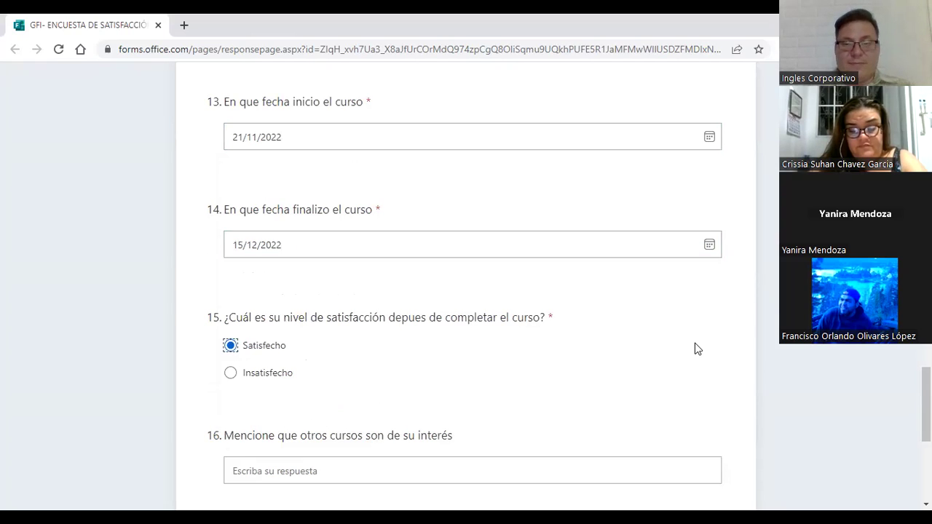
Rate time spent, content and structure, and technological tools all Excelente.
scroll(837, 412, "down", 2)
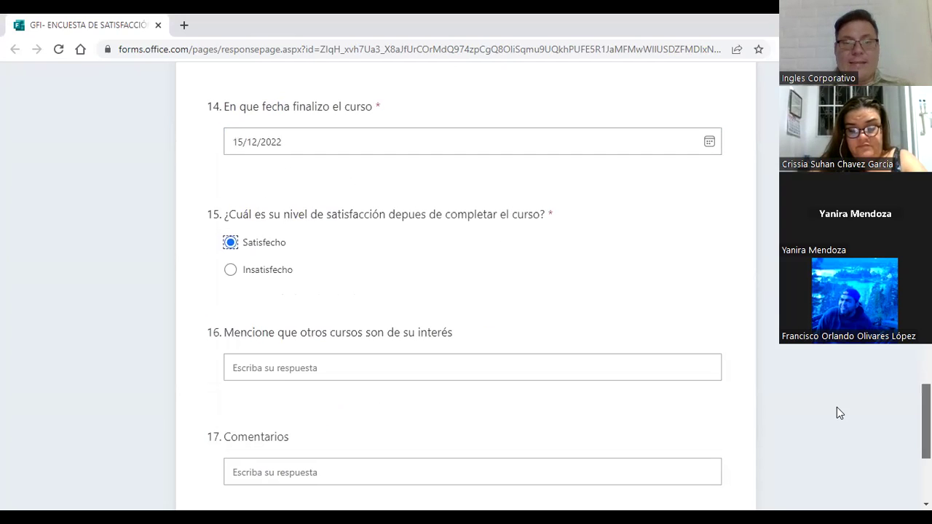
scroll(474, 220, "down", 2)
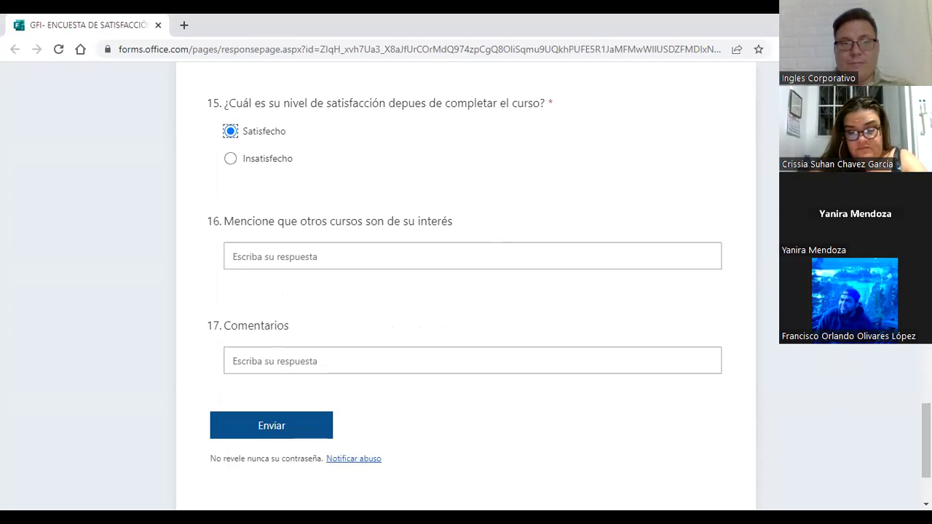
scroll(925, 436, "up", 6)
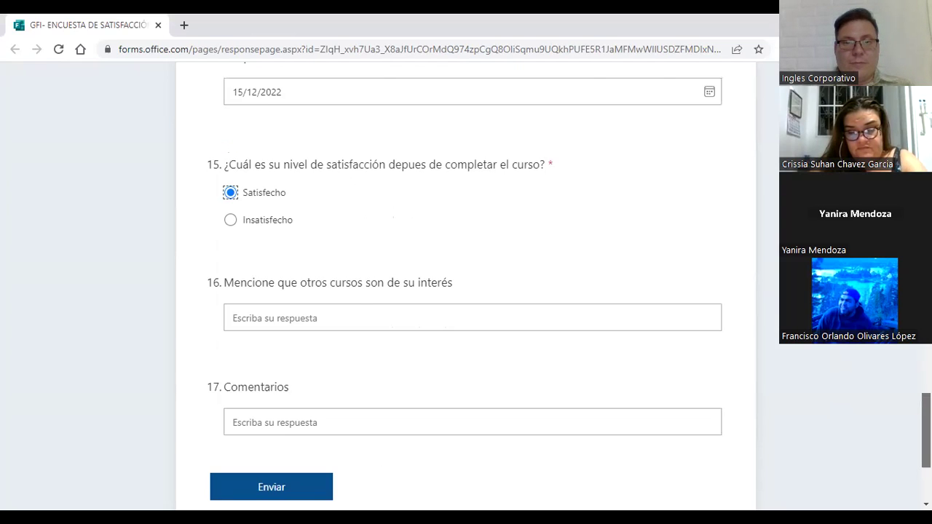
scroll(728, 269, "up", 2)
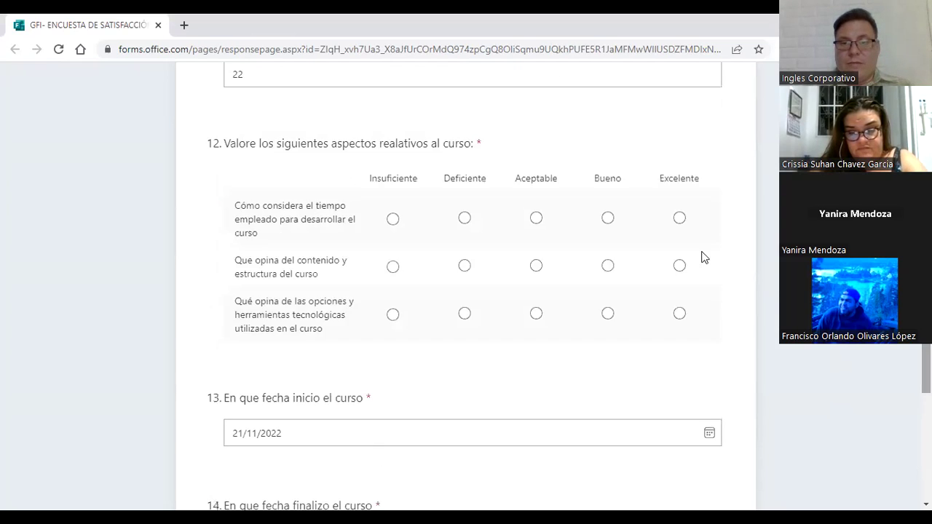
left_click(679, 218)
left_click(679, 267)
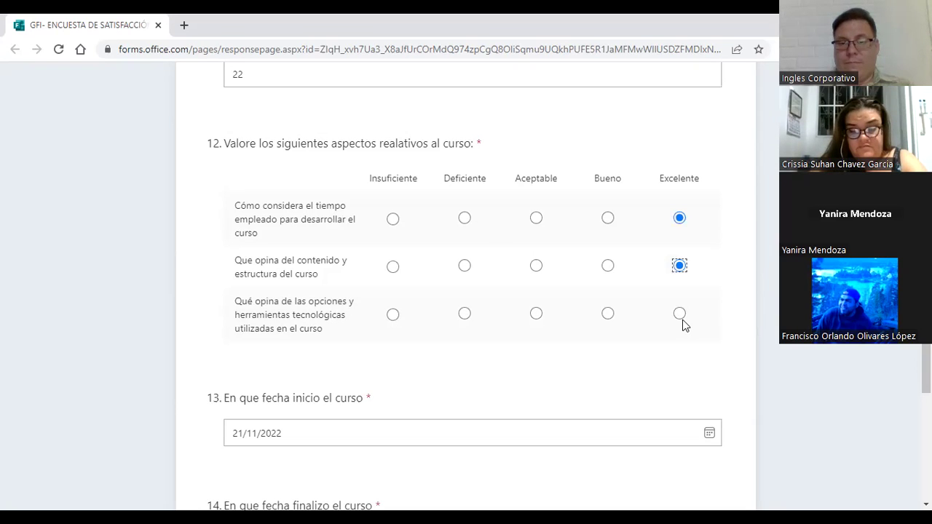
left_click(679, 314)
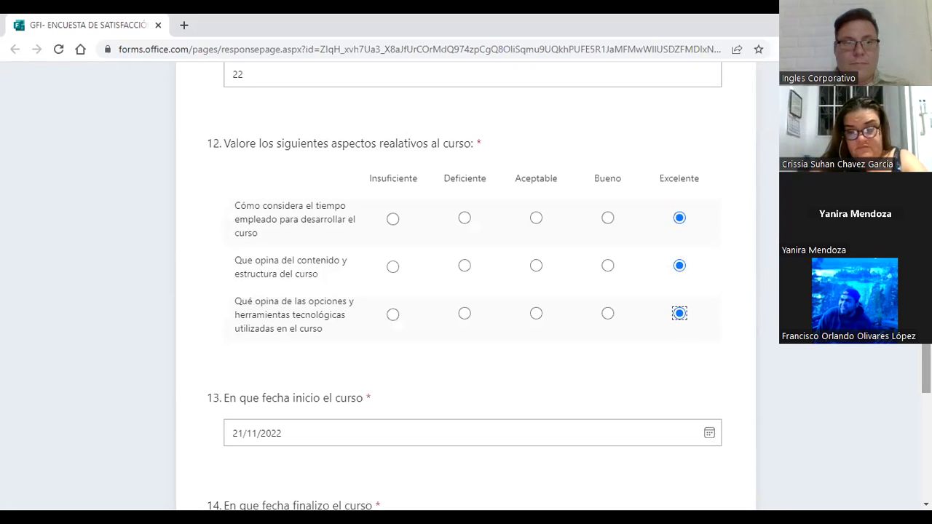
scroll(466, 291, "up", 3)
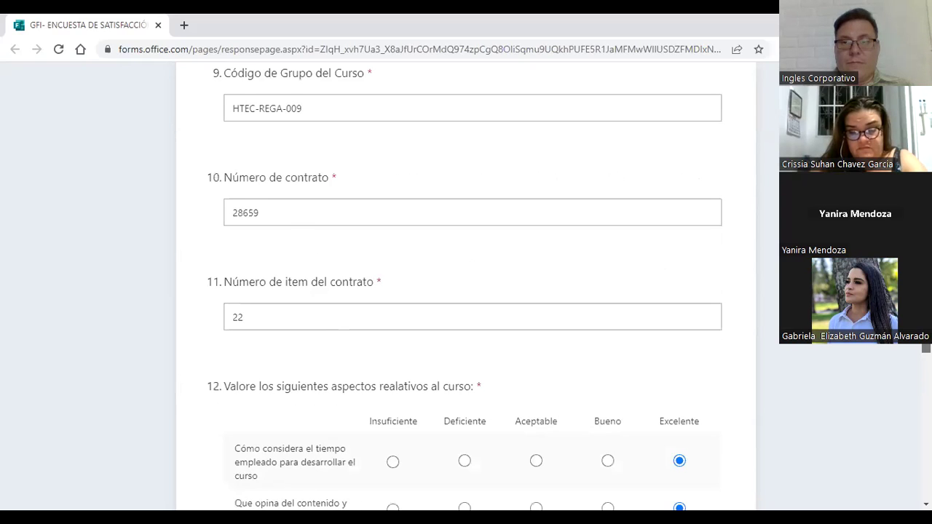
scroll(465, 291, "up", 9)
scroll(466, 291, "up", 5)
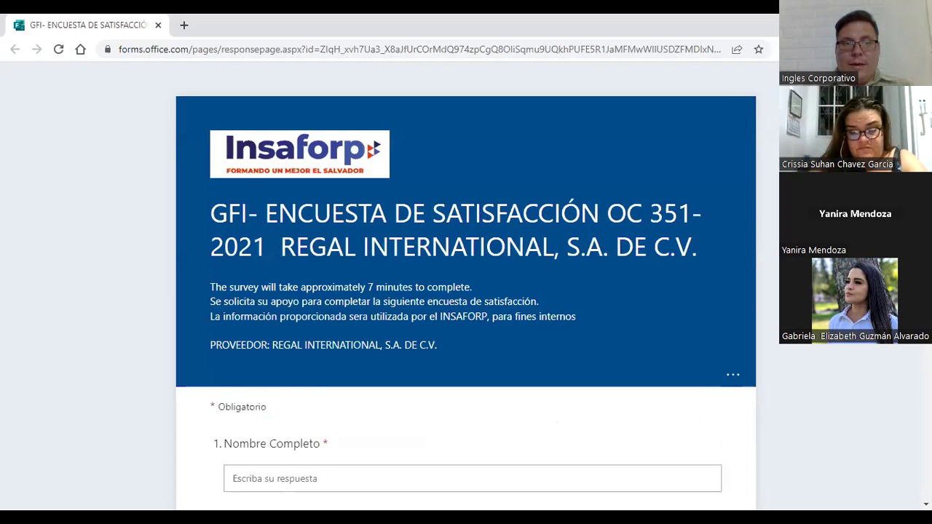
scroll(466, 291, "down", 1)
scroll(466, 291, "down", 12)
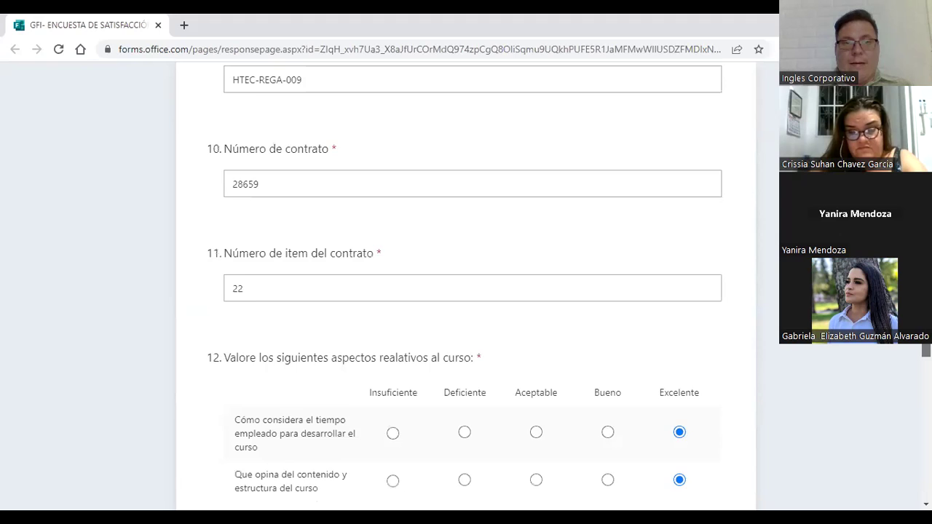
scroll(465, 291, "down", 8)
scroll(466, 291, "down", 3)
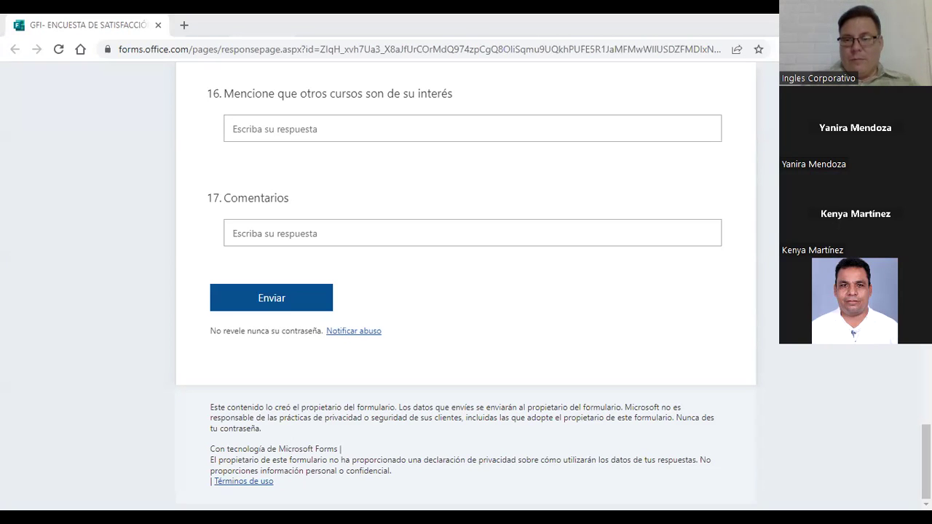
Select Masculino for question 4 (Sexo), then scroll to the form's end.
left_click_drag(925, 460, 925, 186)
left_click(234, 347)
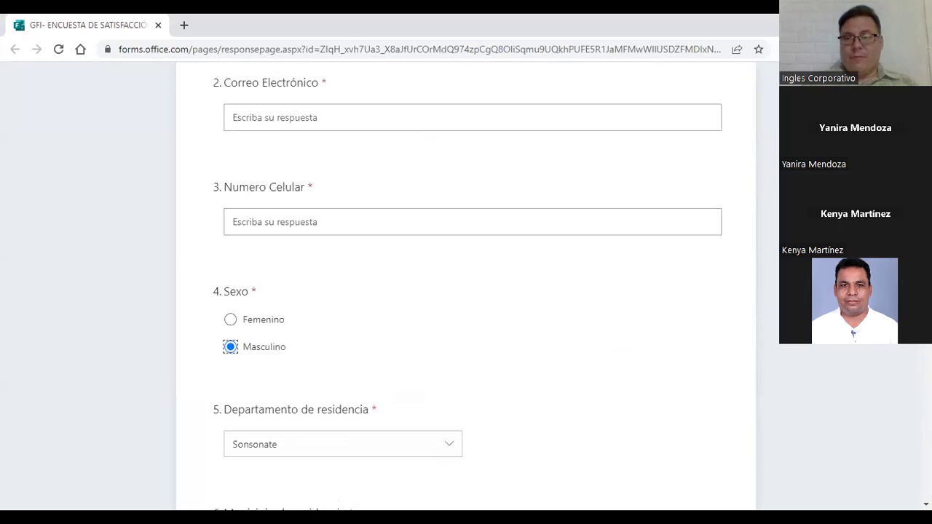
scroll(466, 286, "up", 4)
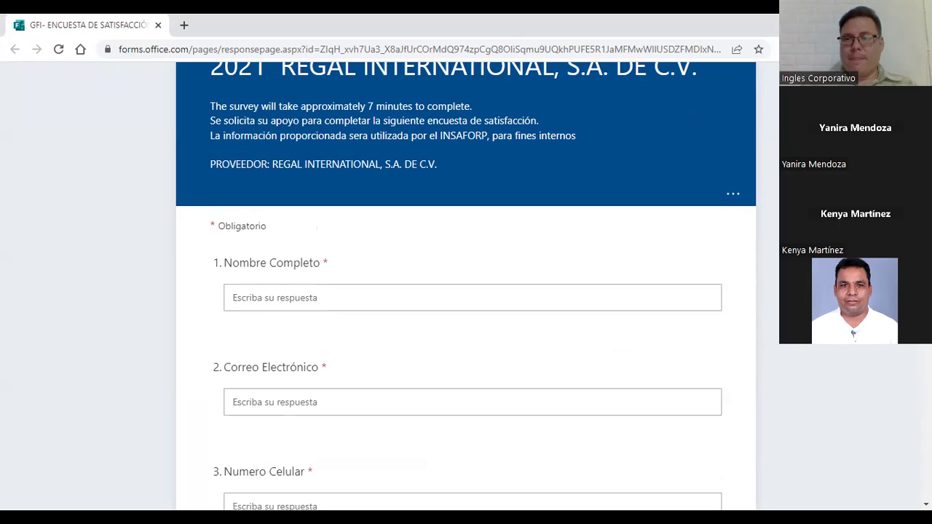
scroll(466, 291, "down", 20)
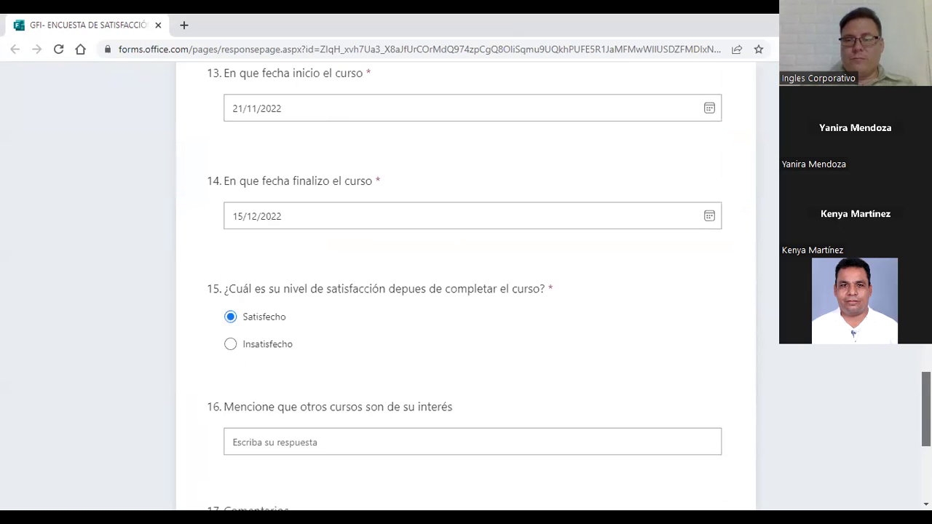
scroll(466, 291, "down", 1)
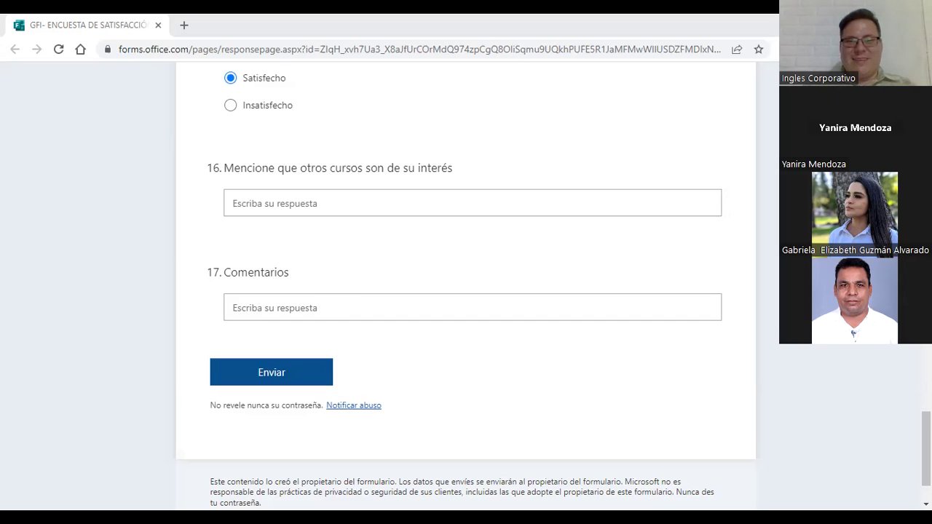
Review the form answers, then switch to the Meta Business Settings Métodos de pago window.
scroll(465, 291, "up", 3)
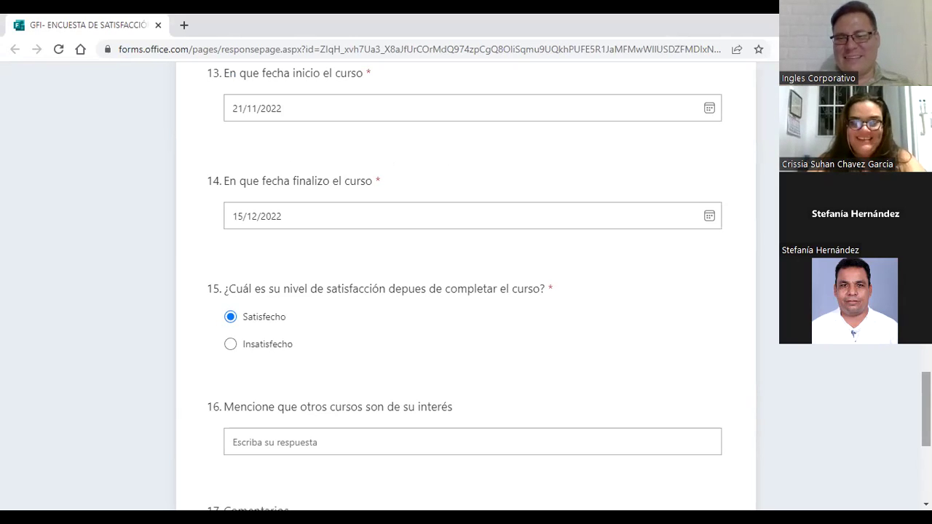
scroll(466, 291, "down", 3)
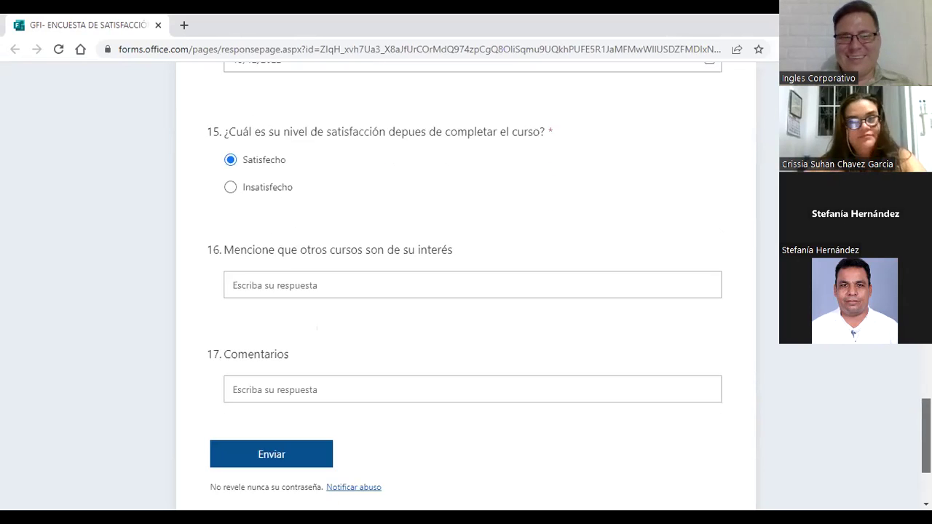
scroll(465, 291, "down", 1)
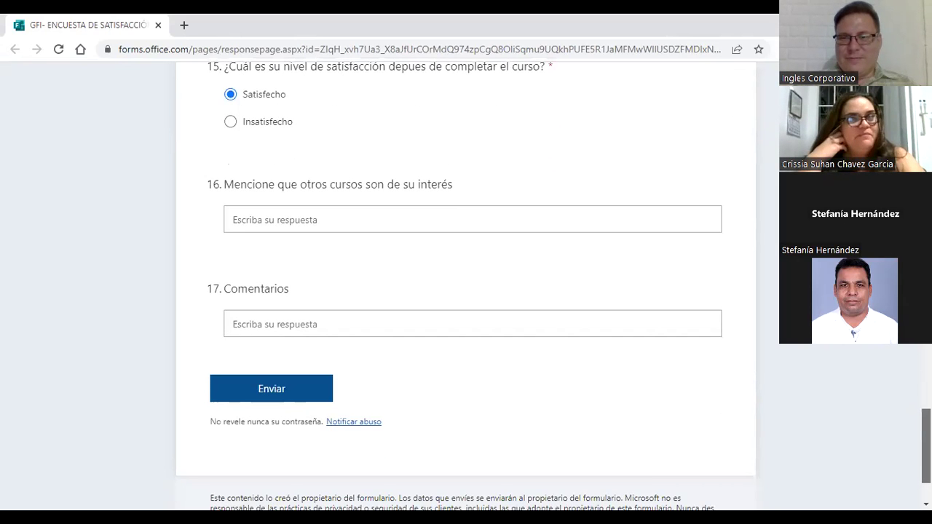
scroll(466, 291, "up", 7)
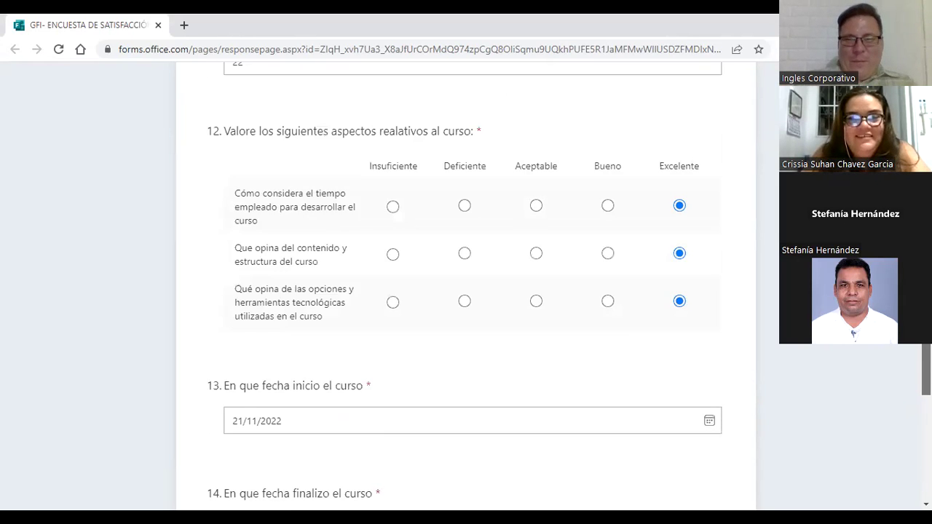
scroll(465, 291, "up", 2)
scroll(466, 291, "up", 4)
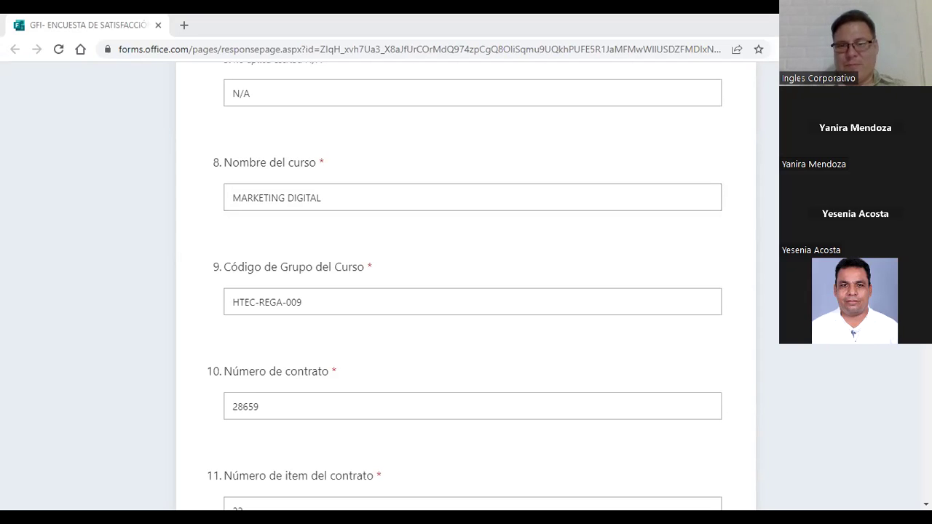
key("alt+Tab")
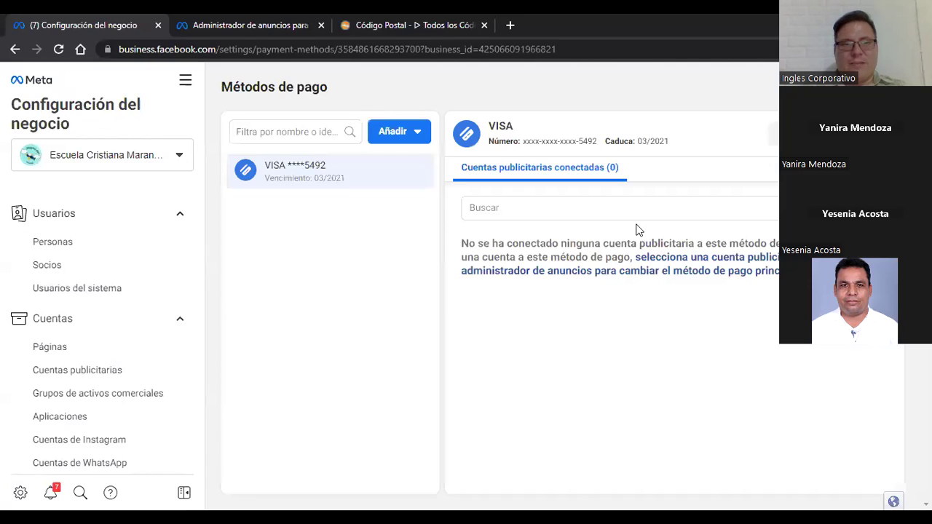
Open the Todas las herramientas menu and choose the Ads Manager shortcut.
left_click(187, 86)
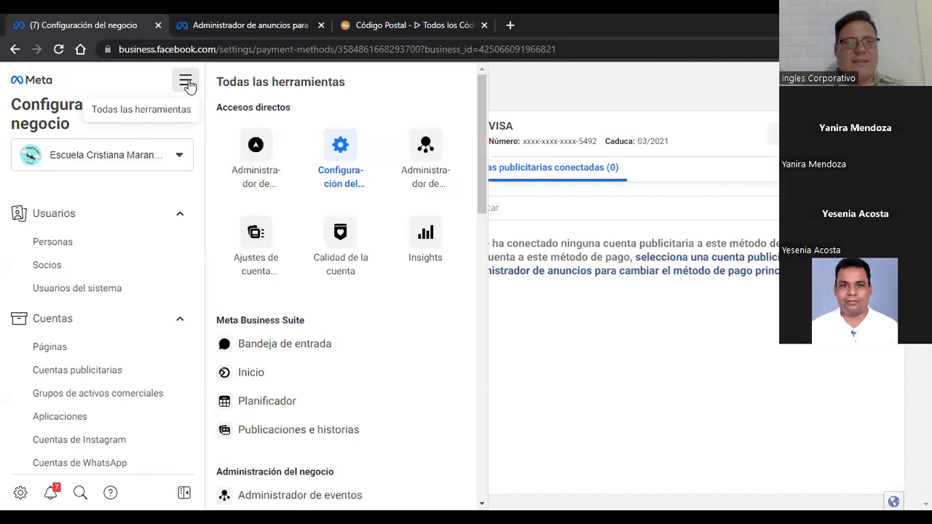
left_click(256, 149)
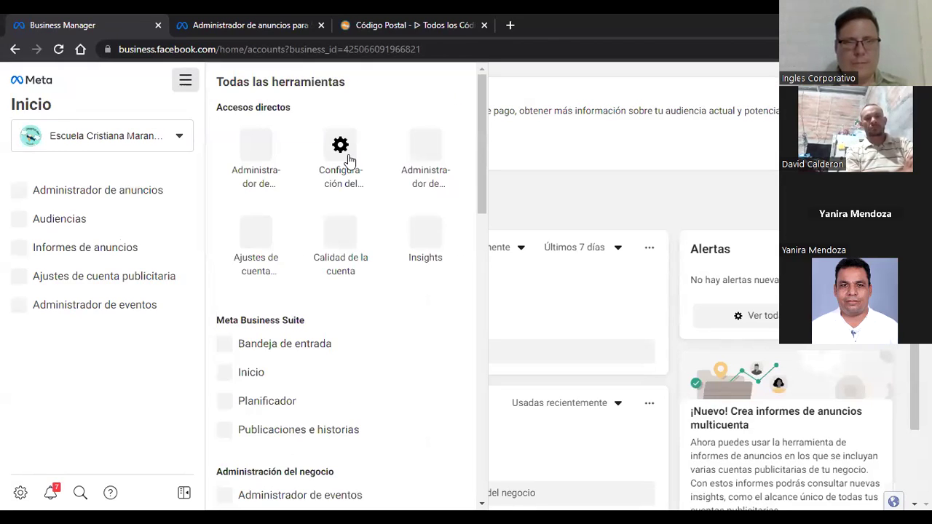
Copy the Escuela Cristiana Maranatha ad account identifier from Business Settings' Cuentas publicitarias.
left_click(349, 159)
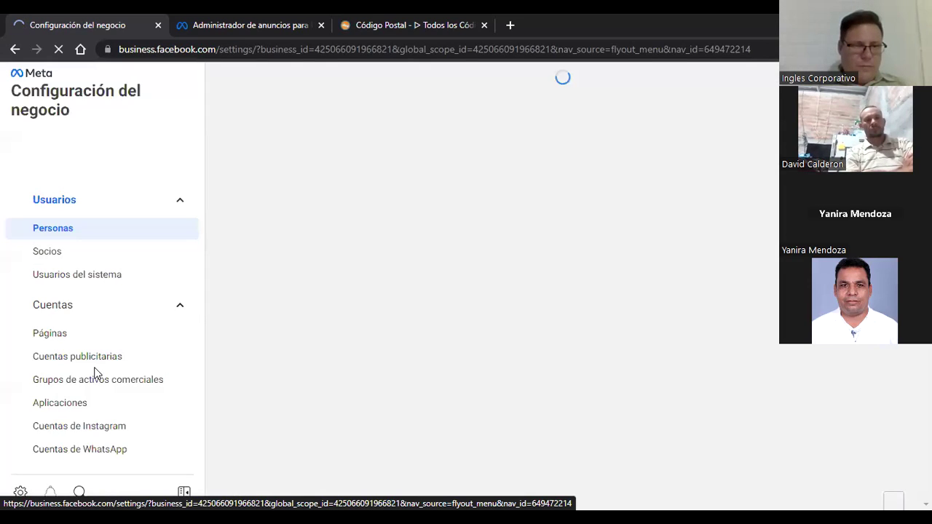
left_click(100, 361)
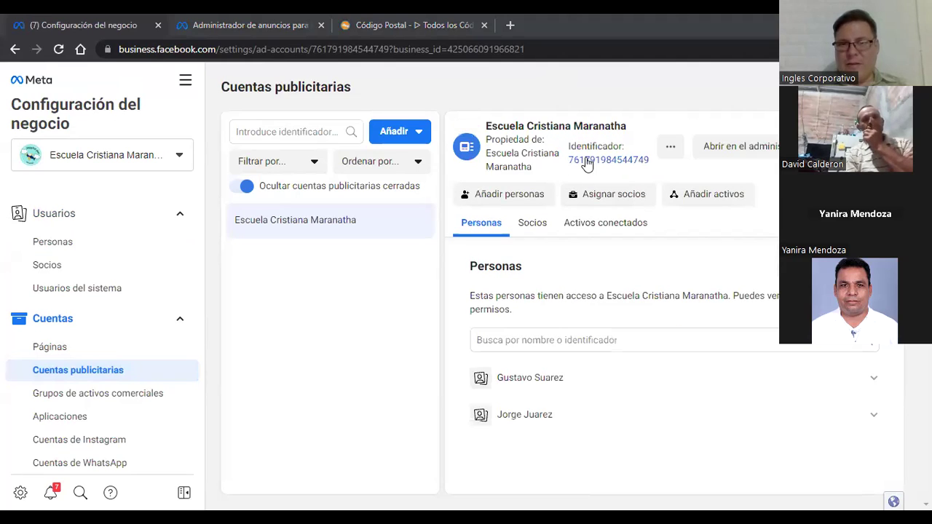
left_click(648, 165)
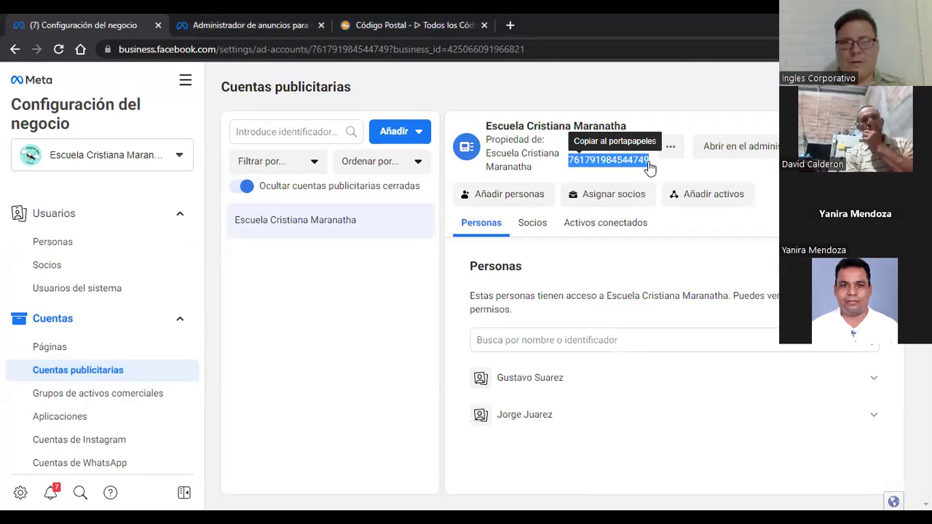
left_click(185, 80)
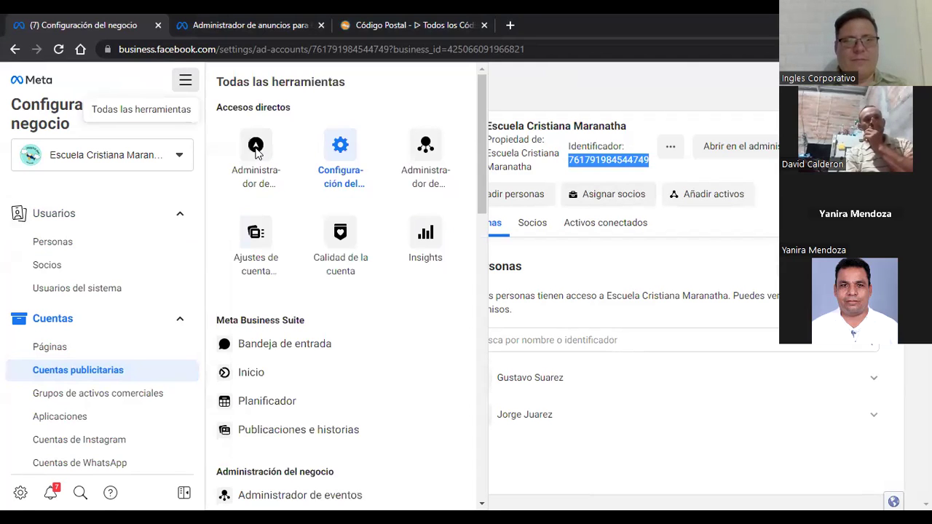
Open Ads Manager for the Escuela Cristiana Maranatha account and begin a new campaign.
left_click(257, 153)
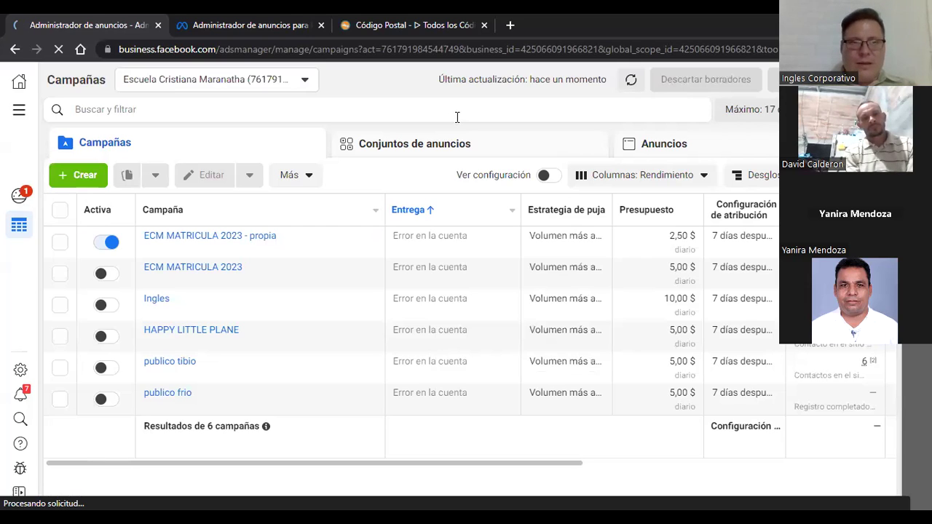
left_click(82, 176)
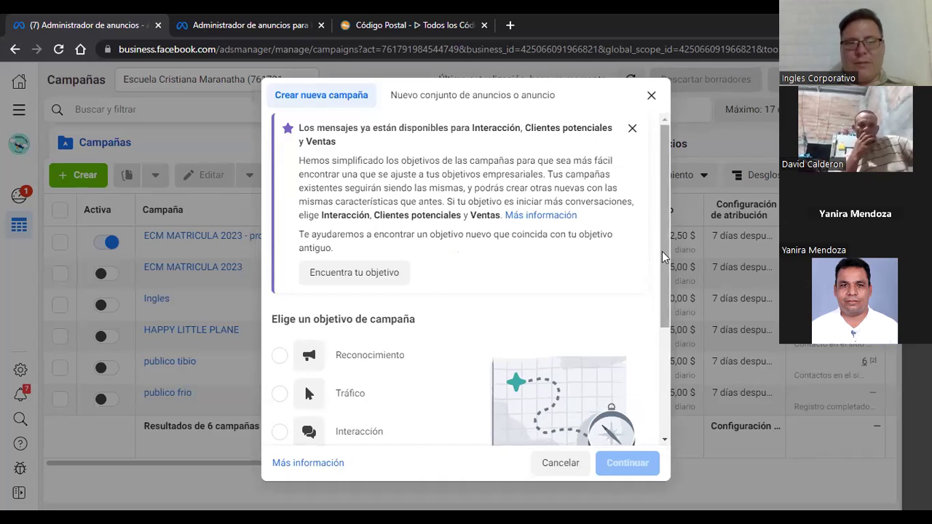
Choose Clientes potenciales as the campaign objective and pick Tailored leads campaign setup.
scroll(663, 312, "down", 3)
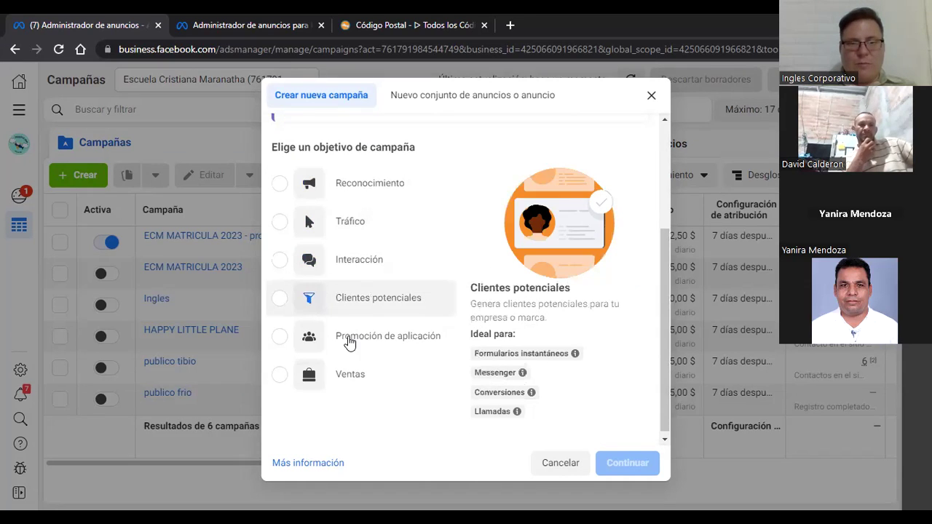
left_click(279, 300)
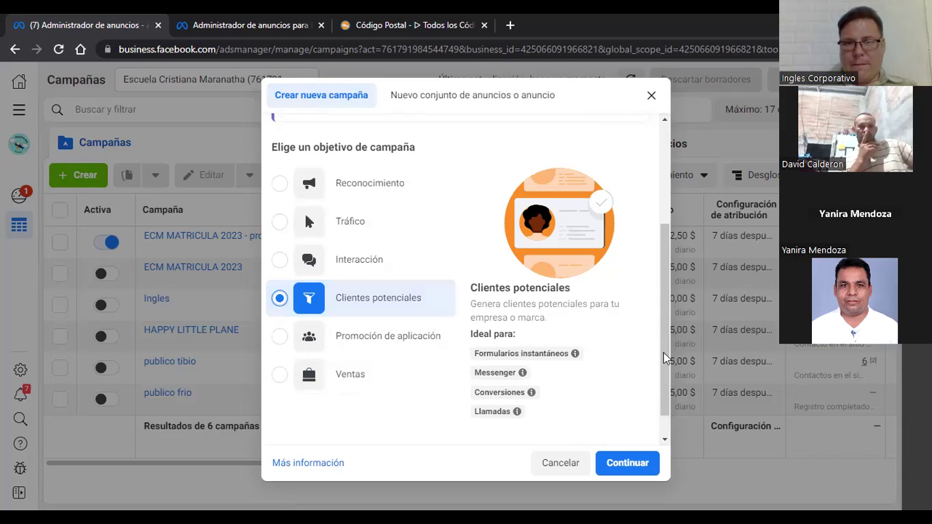
scroll(669, 291, "up", 3)
scroll(669, 291, "down", 2)
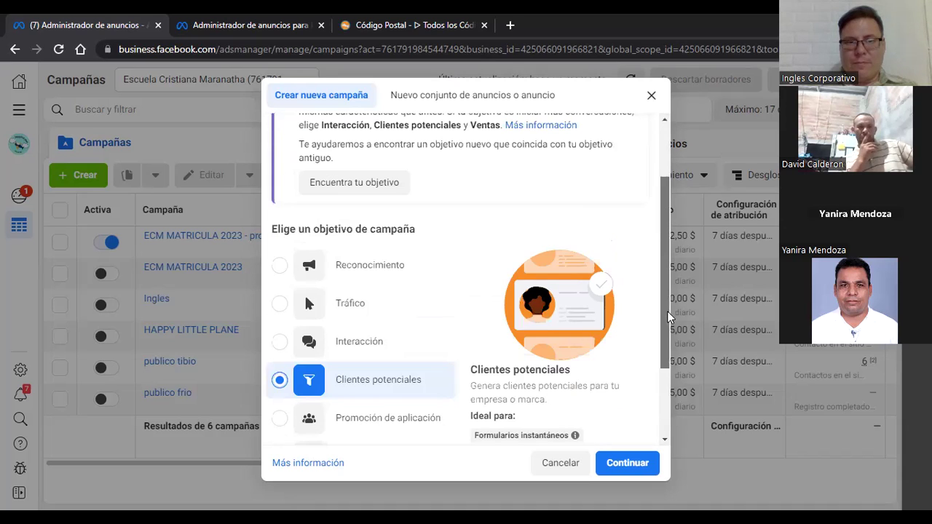
scroll(668, 408, "down", 2)
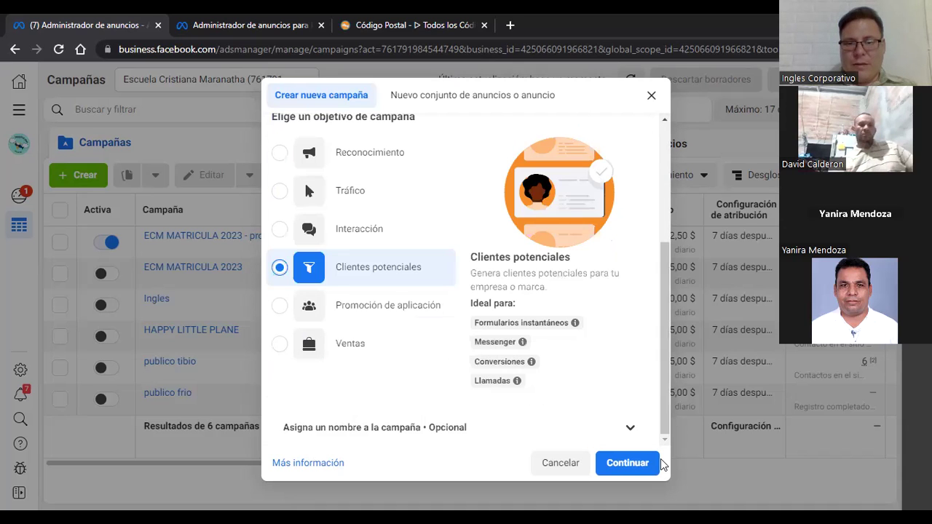
left_click(622, 463)
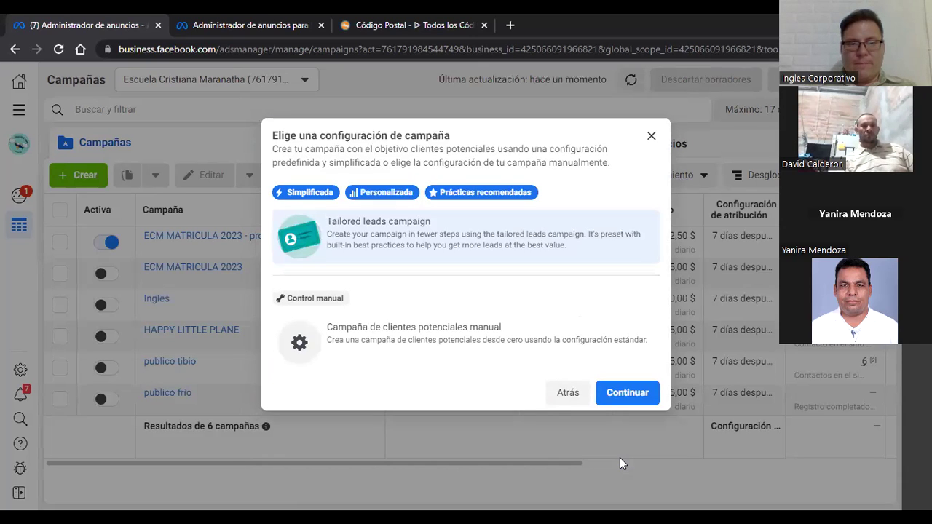
Continue to create the draft 'Tailored leads campaign 14/12/2022'.
left_click(621, 393)
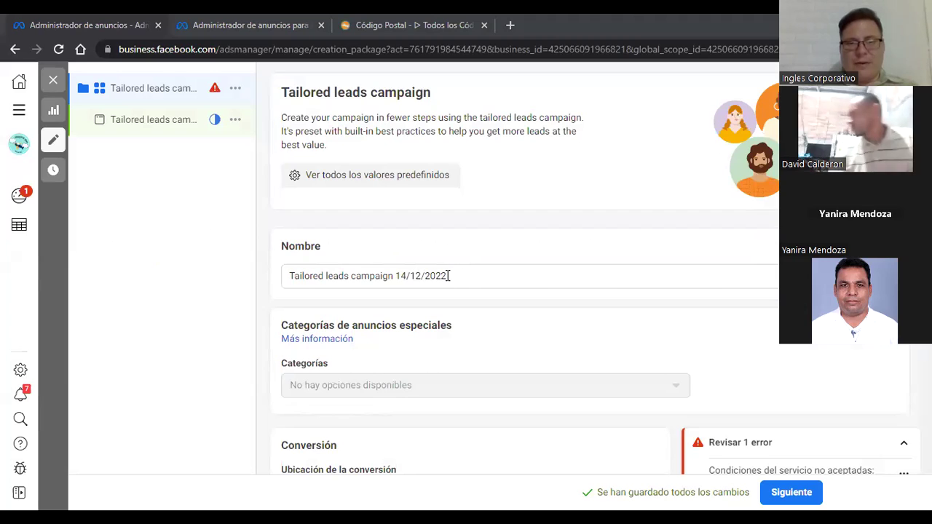
Replace the default campaign name with 'PRUEBA 1'.
triple_click(283, 265)
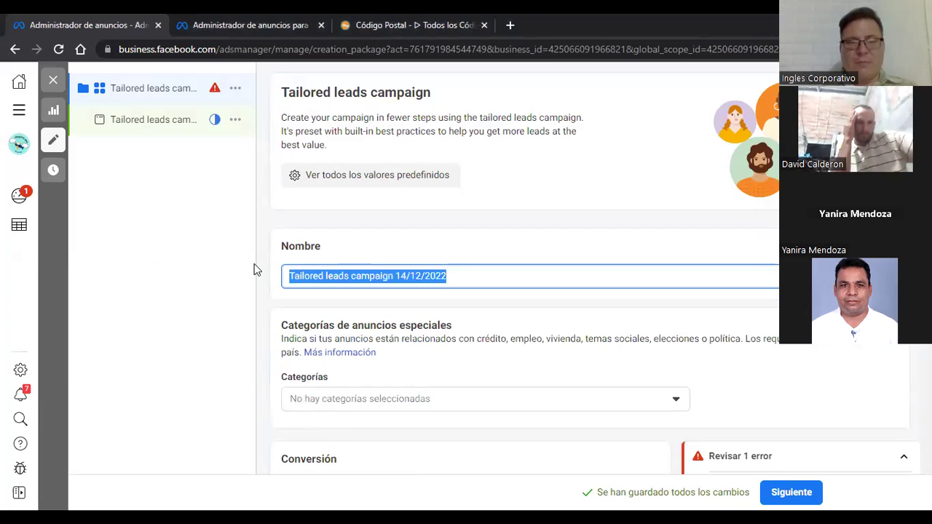
type("PR")
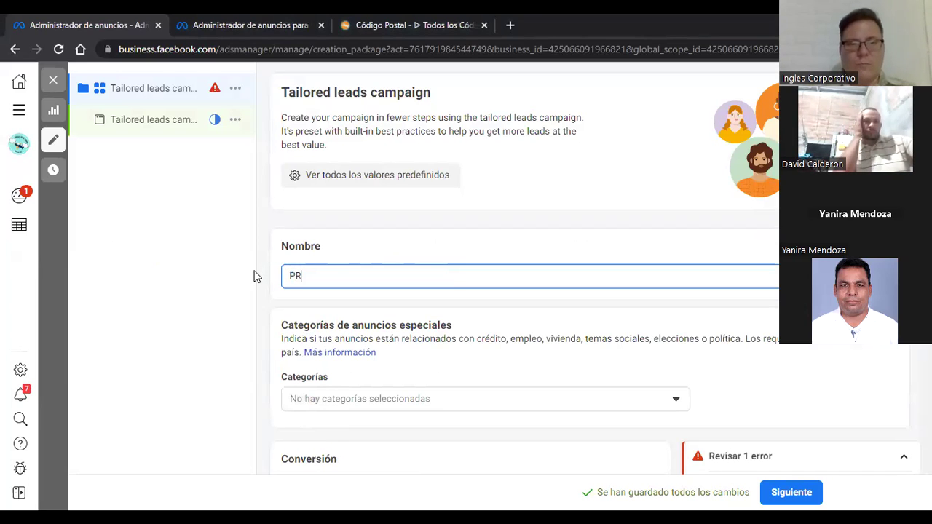
type("UEBA")
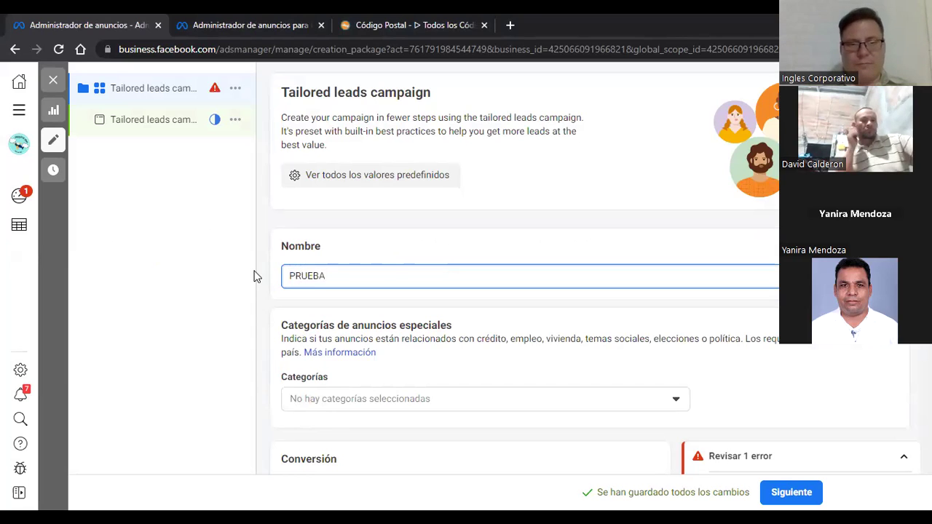
type(" 1")
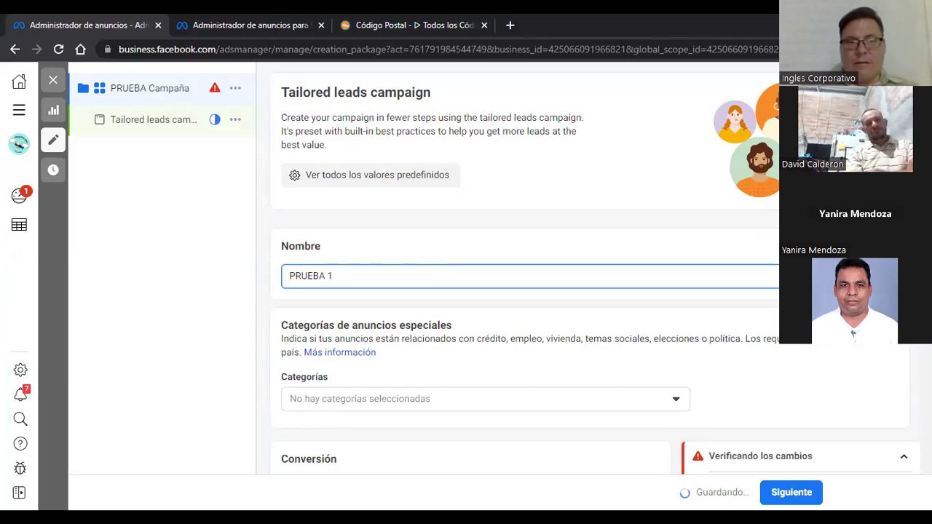
scroll(524, 291, "down", 2)
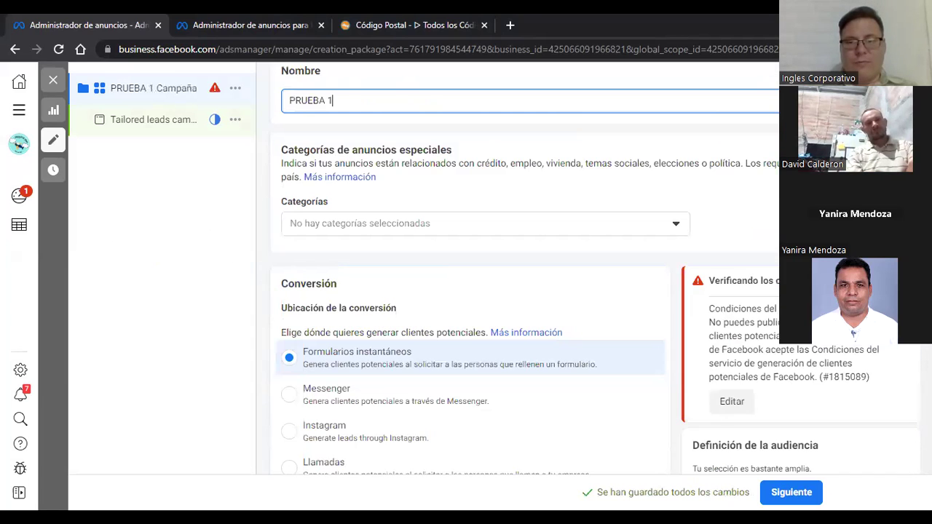
scroll(473, 291, "down", 1)
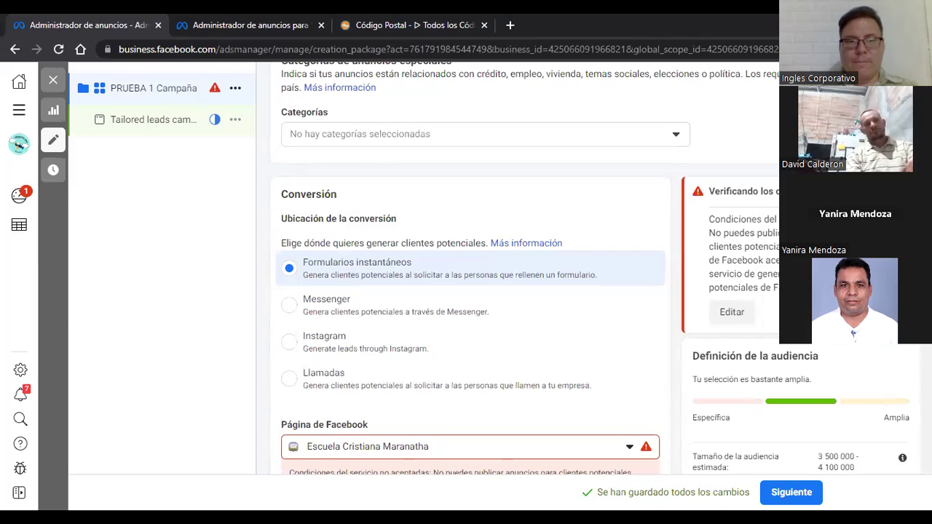
scroll(730, 231, "down", 2)
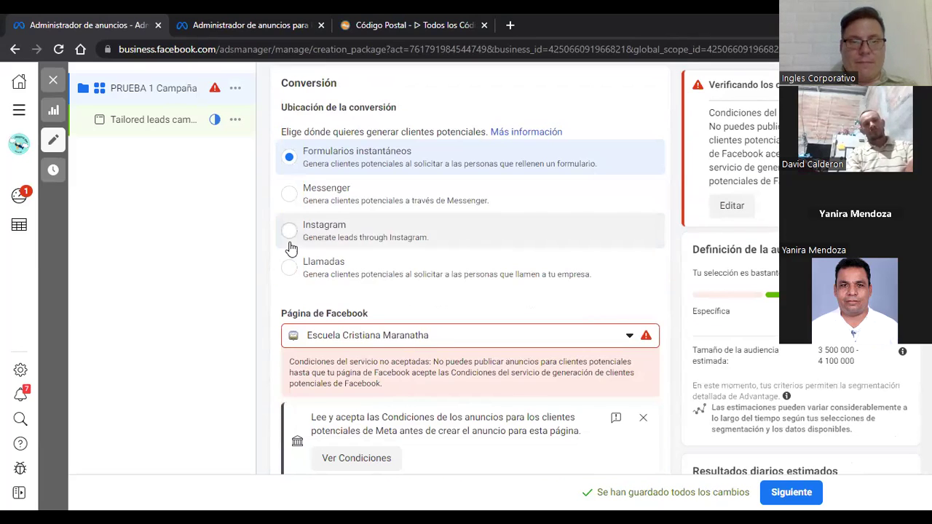
Set conversion to Messenger and choose the Escuela Cristiana Maranatha Facebook page.
left_click(290, 204)
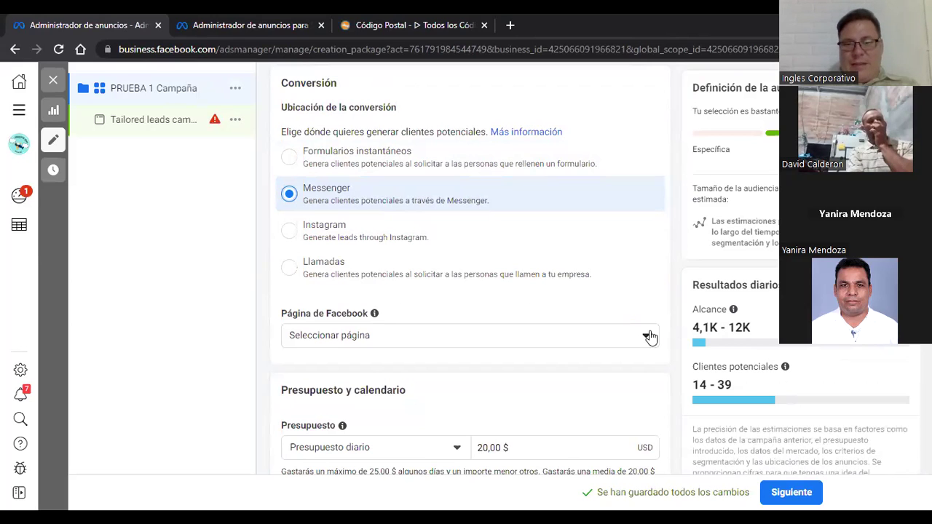
left_click(653, 342)
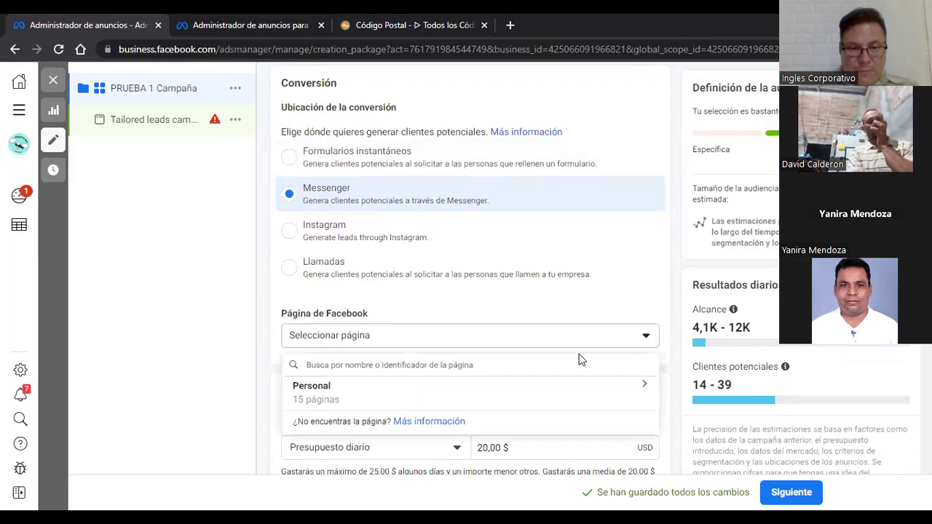
left_click(350, 399)
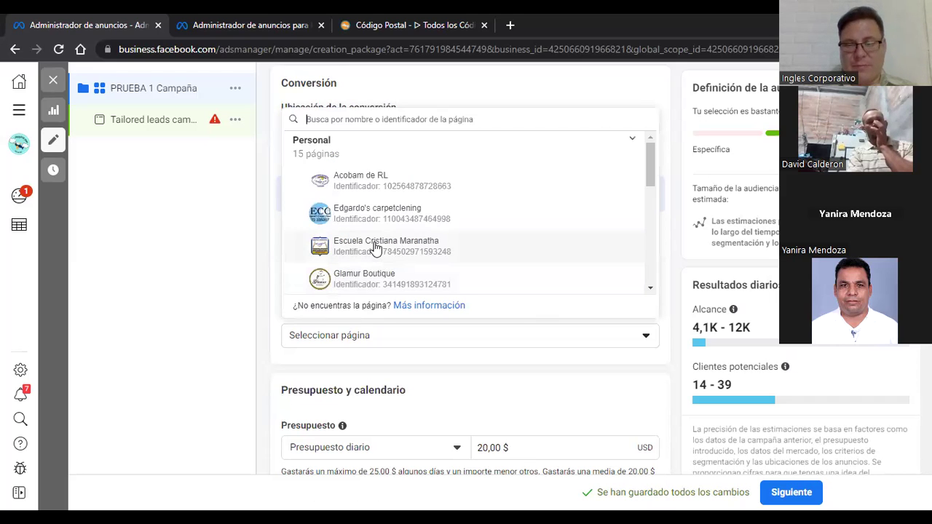
left_click(375, 249)
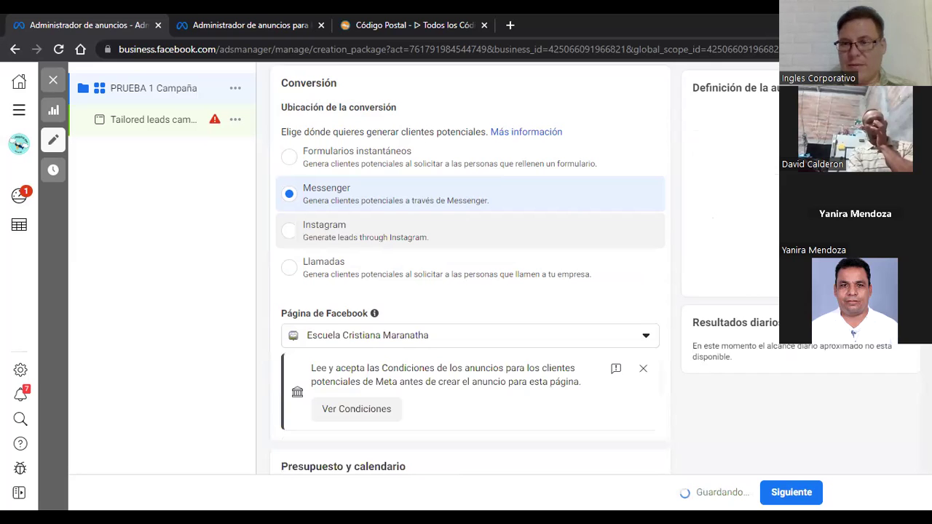
scroll(622, 320, "down", 2)
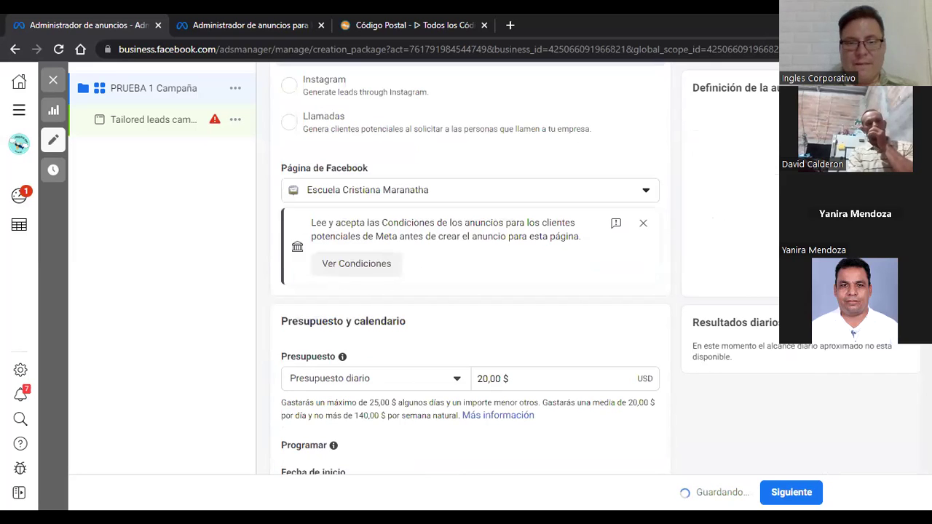
scroll(716, 341, "down", 1)
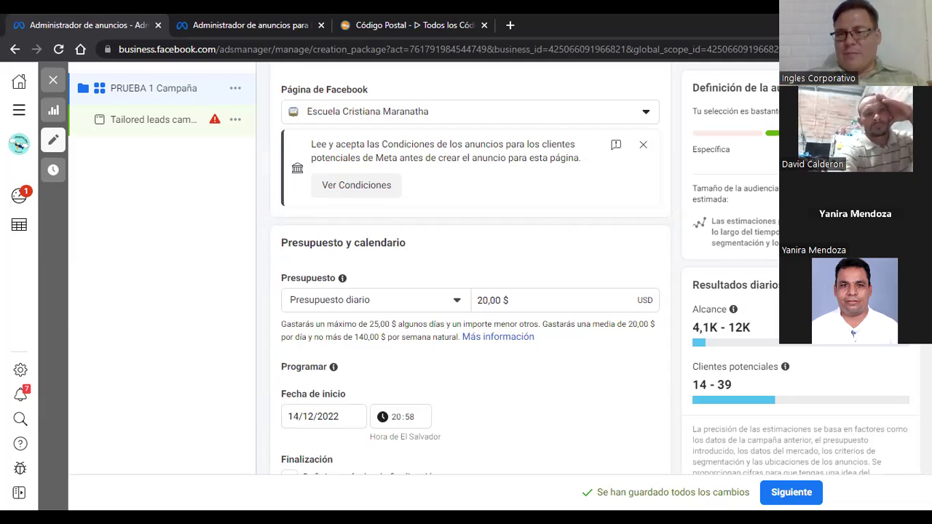
Change the Presupuesto diario from 20,00 $ to 2,00 $.
scroll(470, 291, "down", 3)
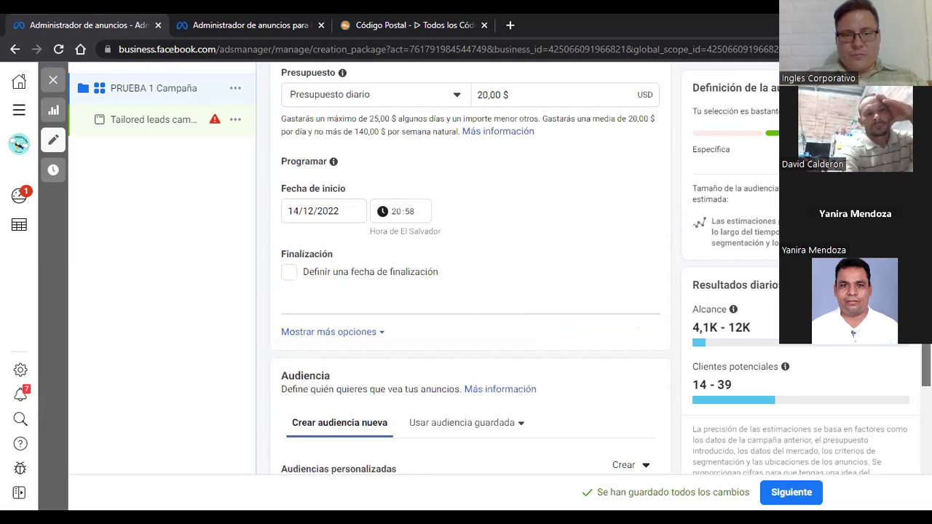
scroll(470, 291, "down", 1)
scroll(470, 291, "down", 5)
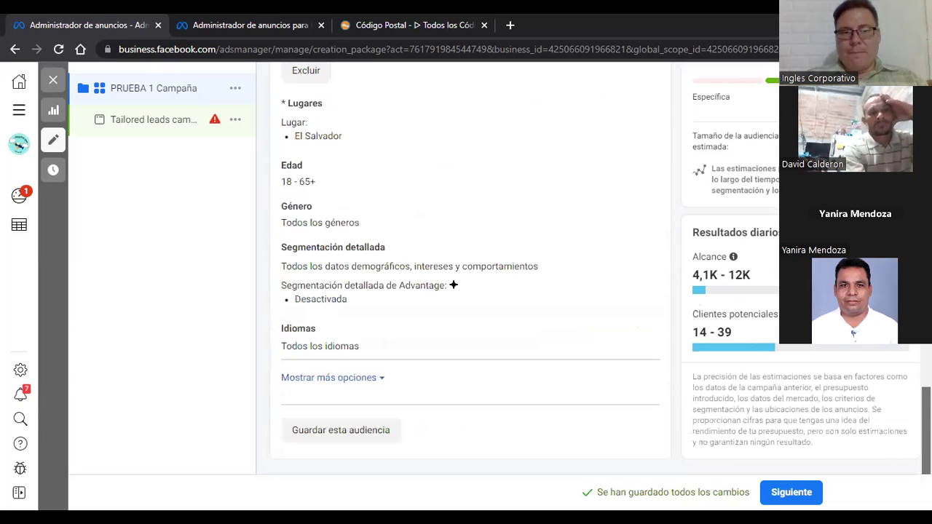
scroll(452, 285, "up", 10)
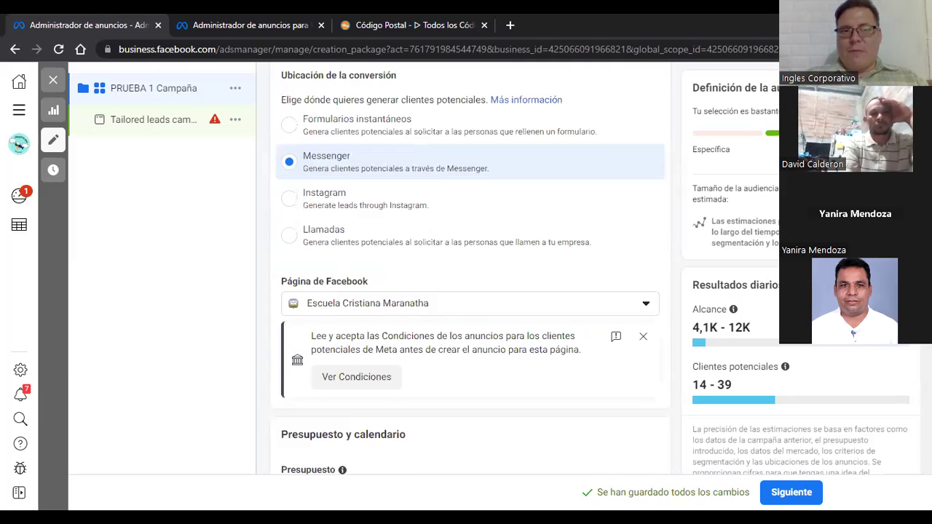
scroll(470, 291, "up", 5)
scroll(470, 291, "down", 5)
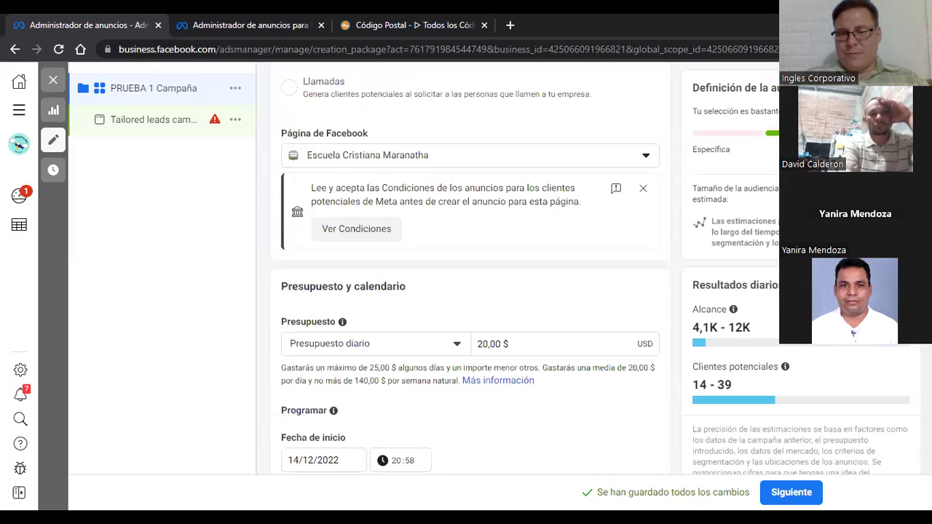
scroll(470, 291, "down", 5)
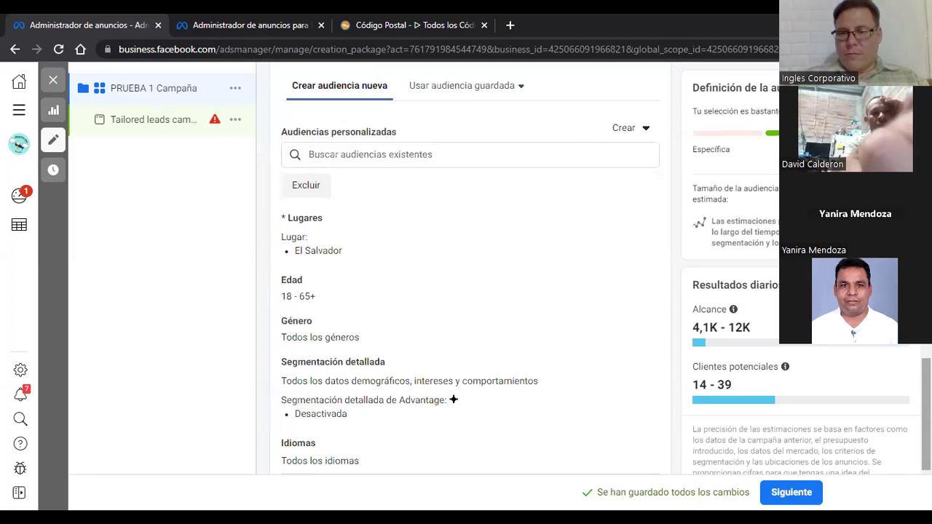
scroll(453, 400, "down", 10)
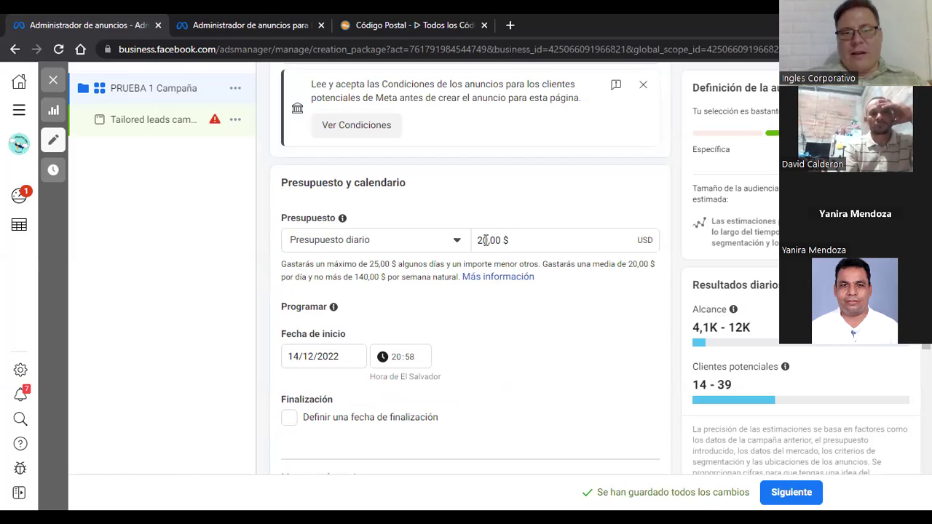
key("Tab")
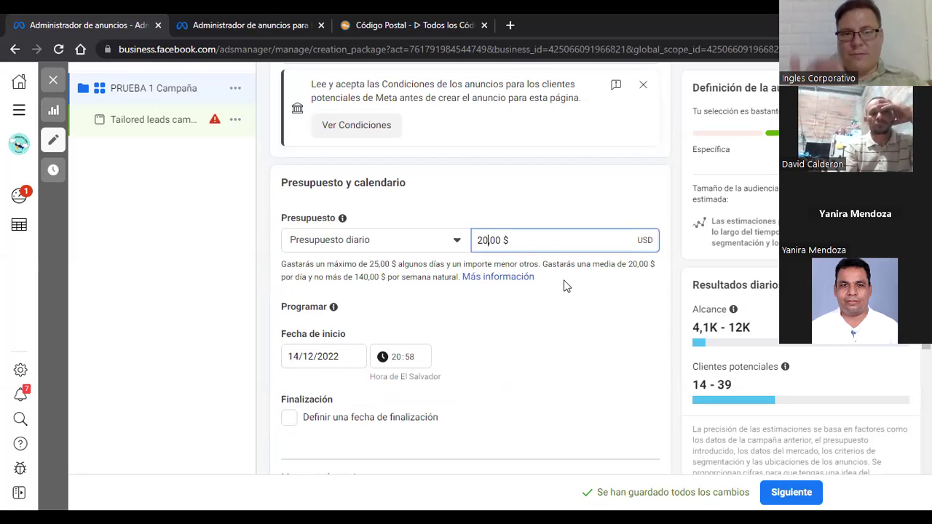
key("BackSpace")
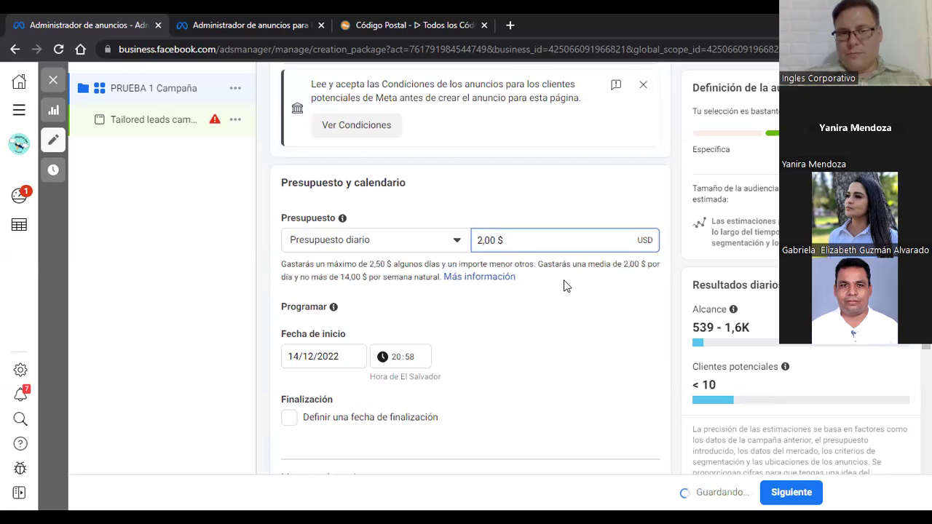